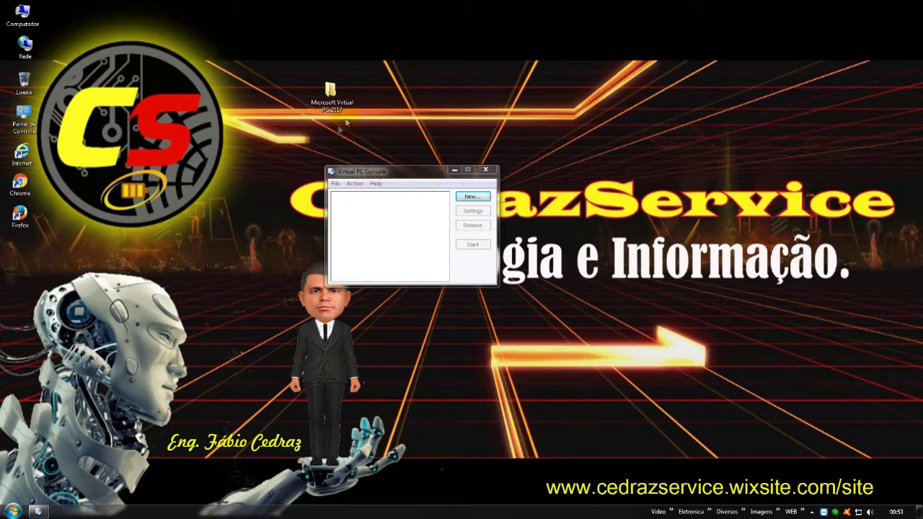
Close the Virtual PC Console and try to launch Virtual PC again from its taskbar shortcut.
click(485, 169)
click(332, 94)
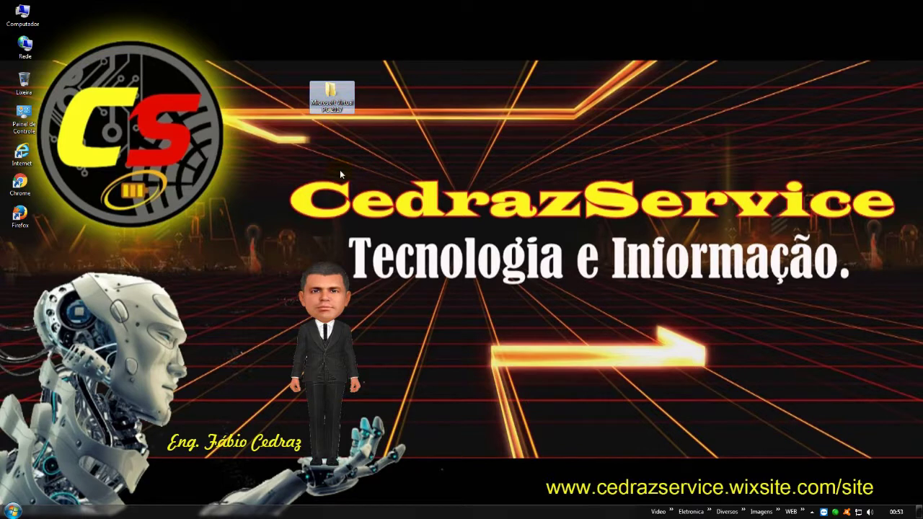
click(780, 512)
click(797, 483)
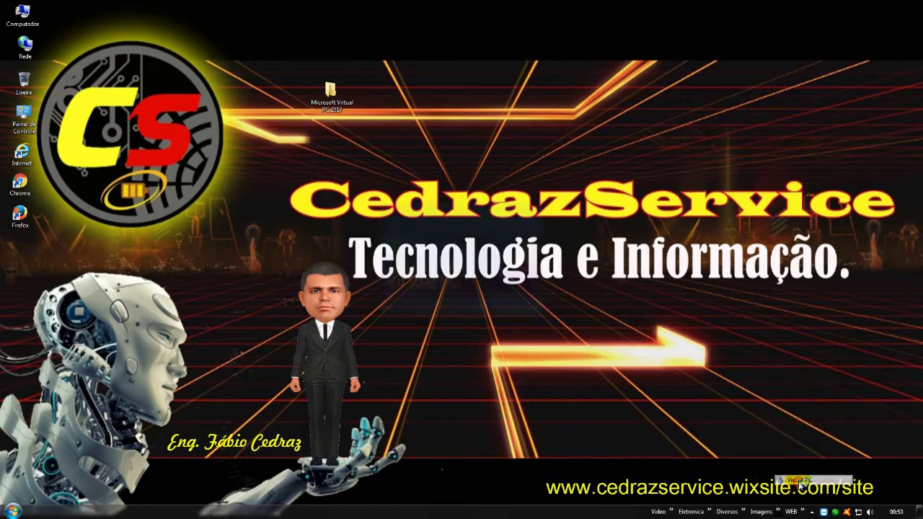
click(268, 297)
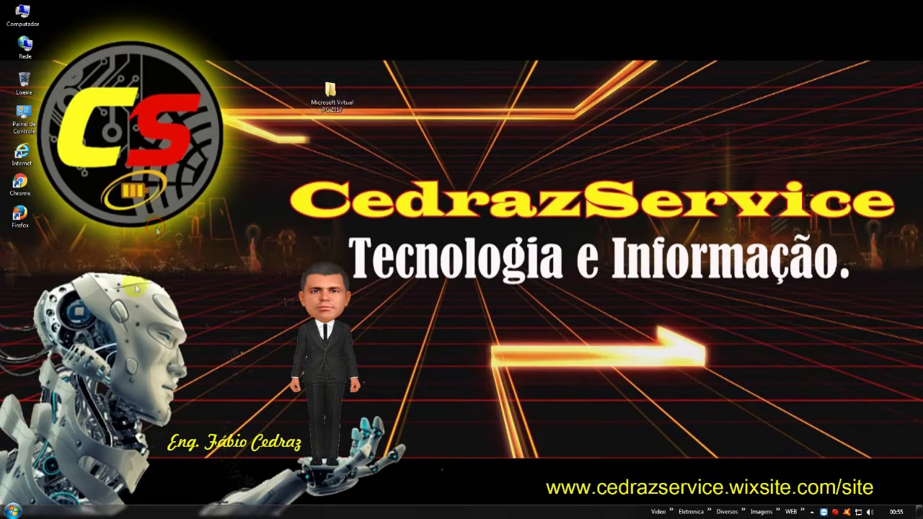
Uninstall Microsoft Virtual PC 2007 through the Control Panel's installed programs list and close the window.
double_click(34, 126)
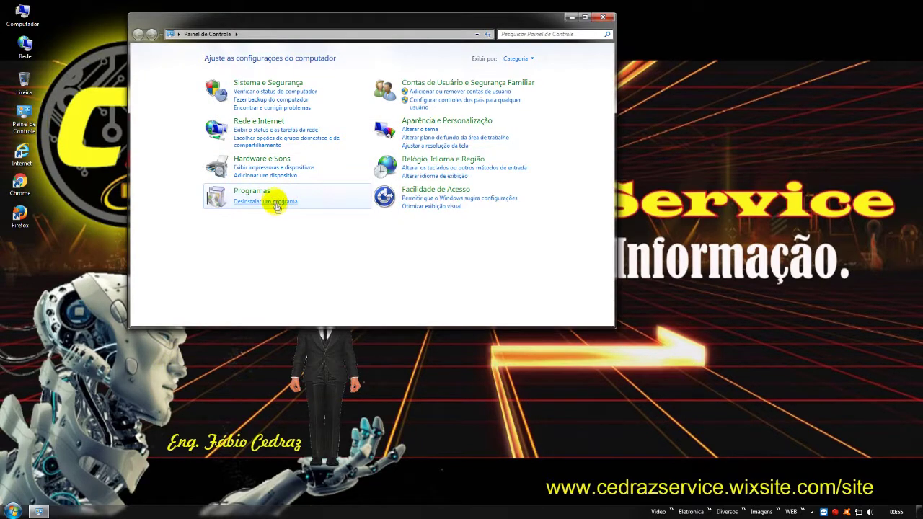
click(277, 204)
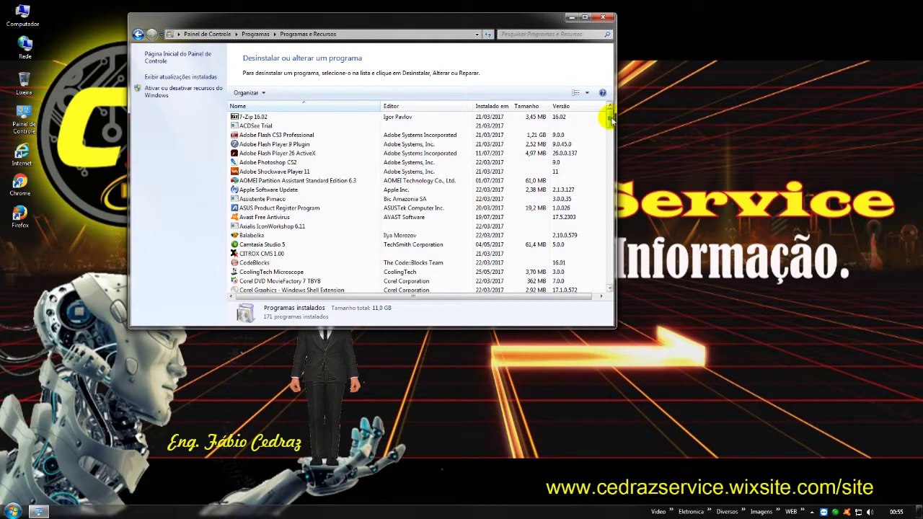
drag(610, 119, 624, 167)
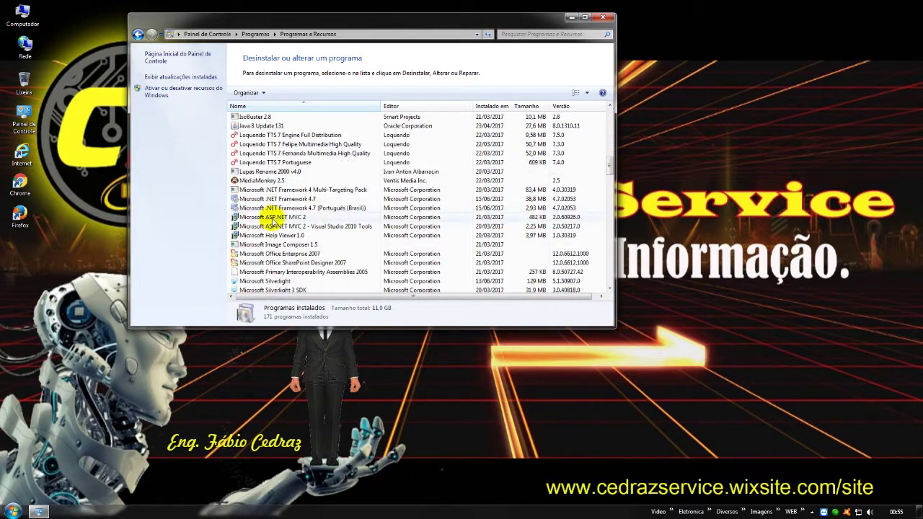
scroll(270, 215, down, 4)
scroll(270, 216, down, 3)
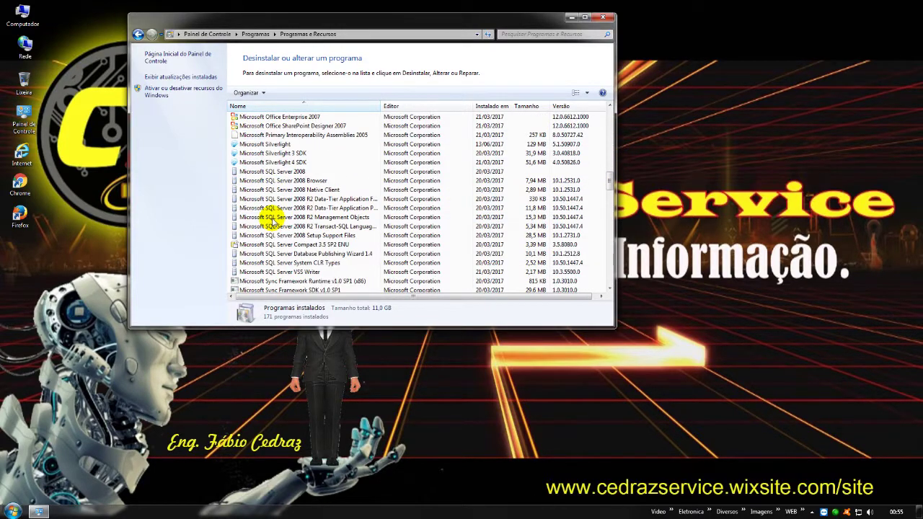
scroll(315, 212, down, 1)
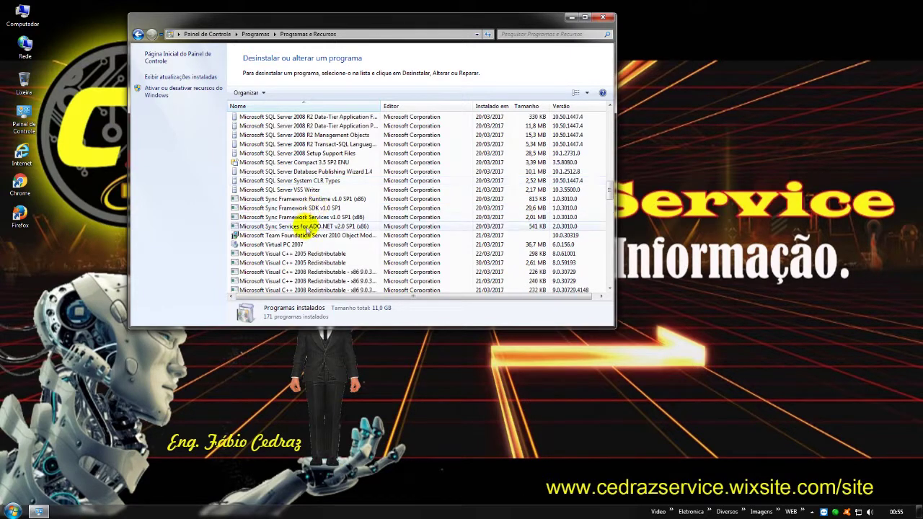
click(286, 245)
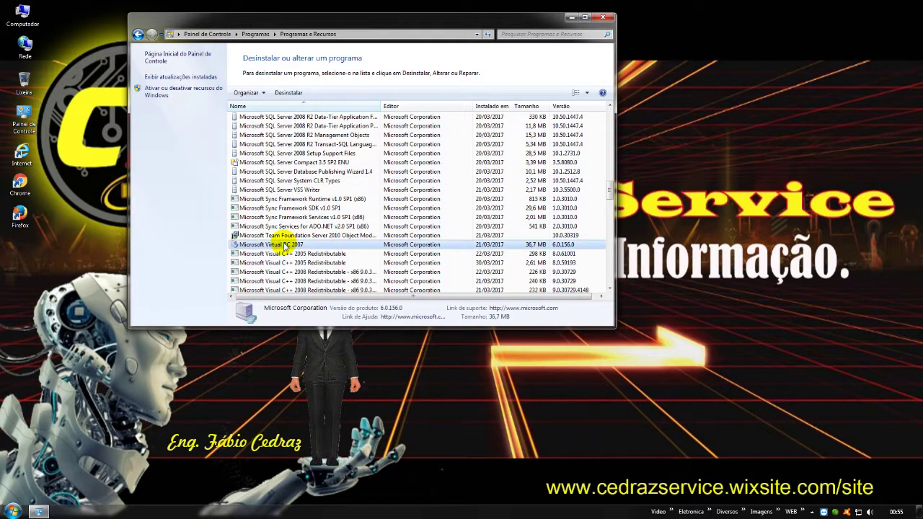
click(285, 95)
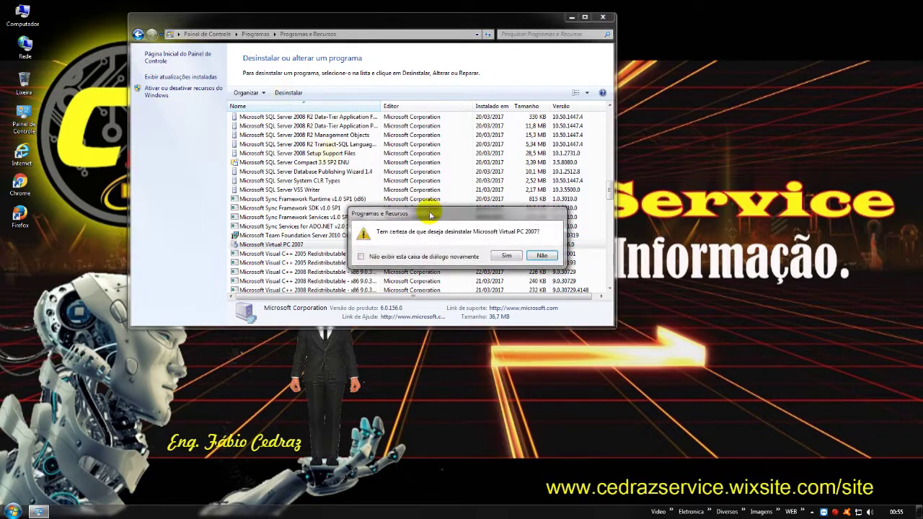
click(507, 255)
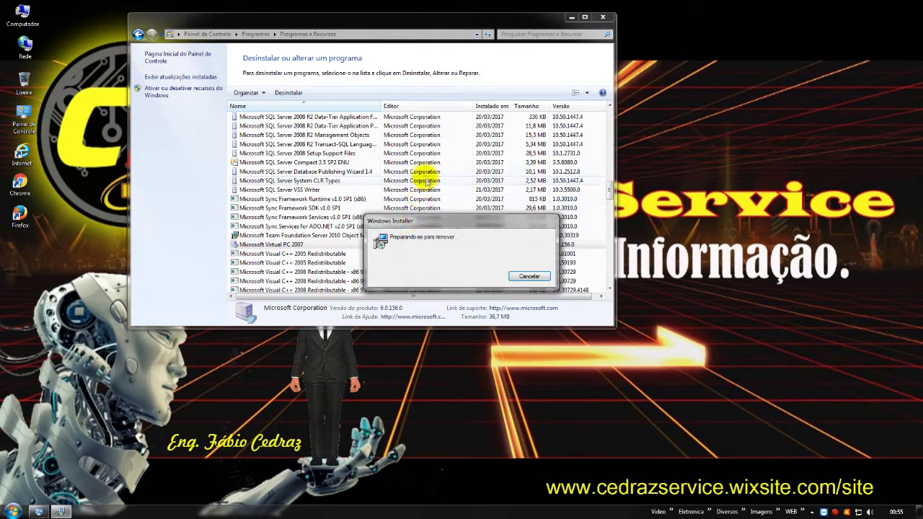
click(602, 16)
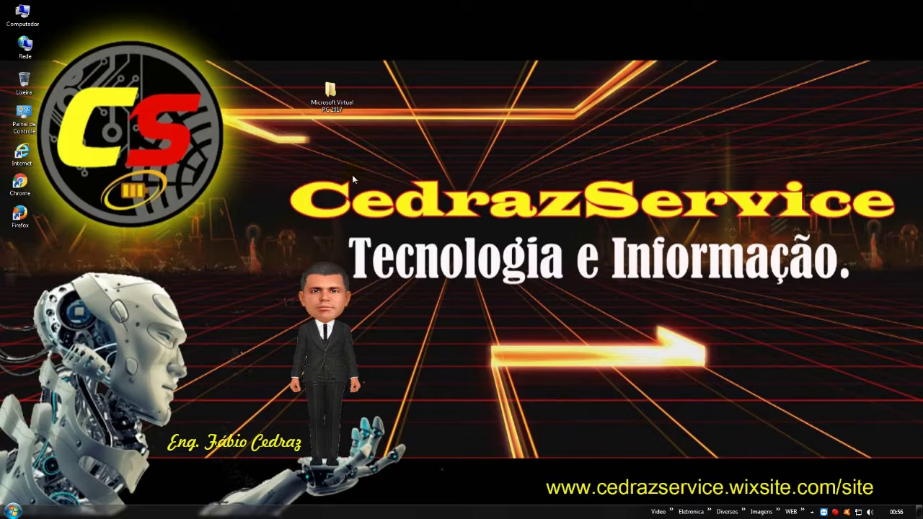
Open the Microsoft Virtual PC 2017 folder in a smaller window and look over the x86 and x64 KB958559 update packages.
double_click(342, 109)
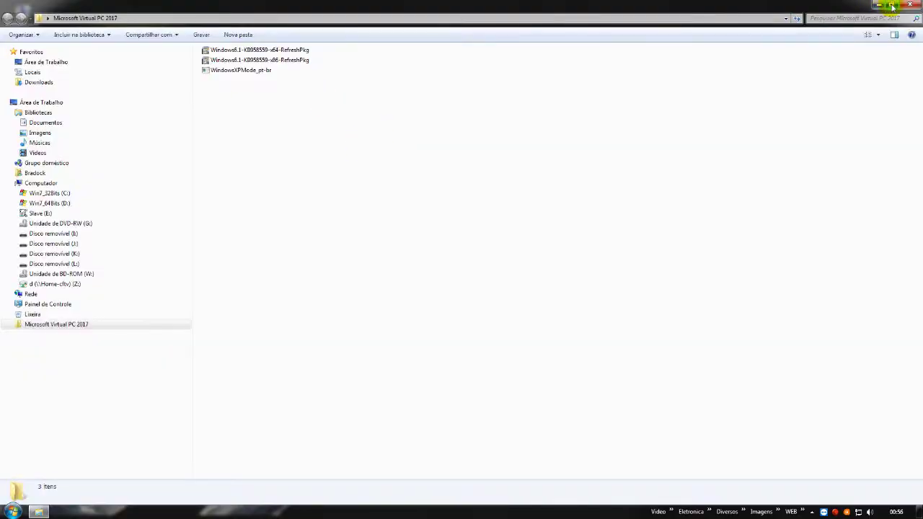
click(891, 4)
drag(340, 49, 450, 140)
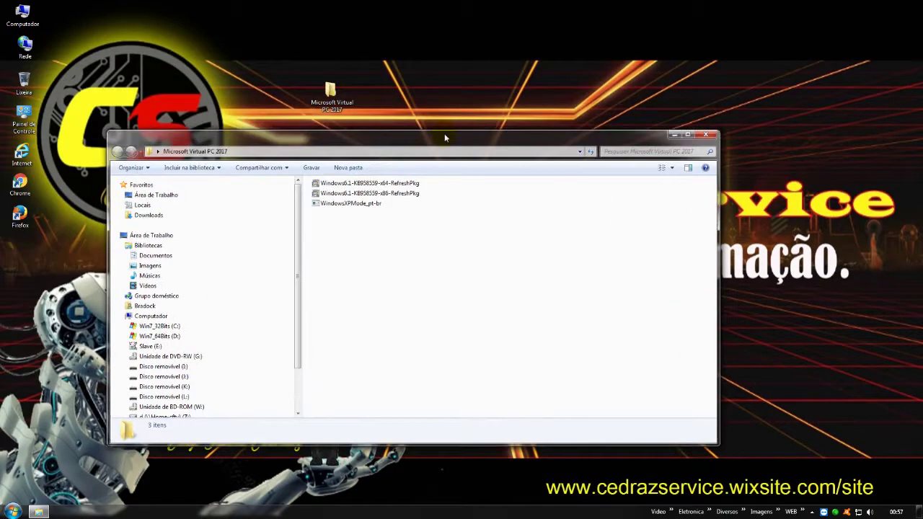
click(394, 195)
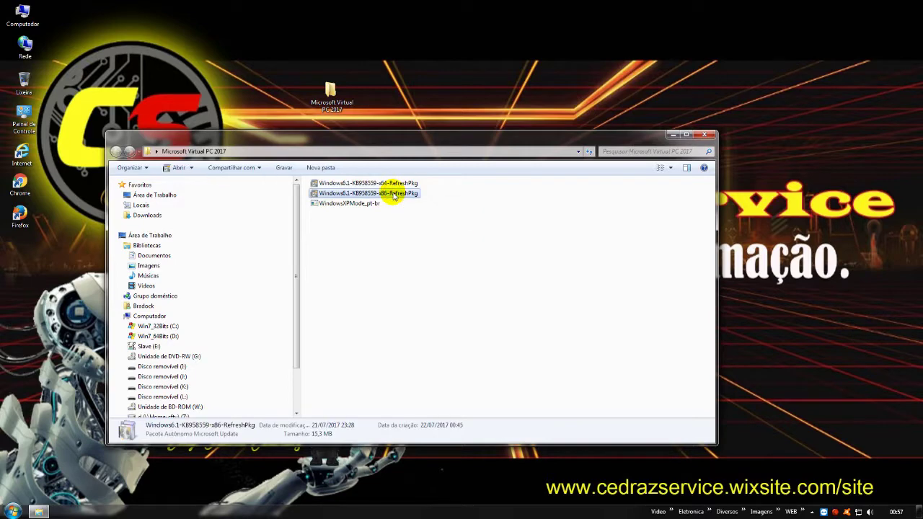
click(393, 183)
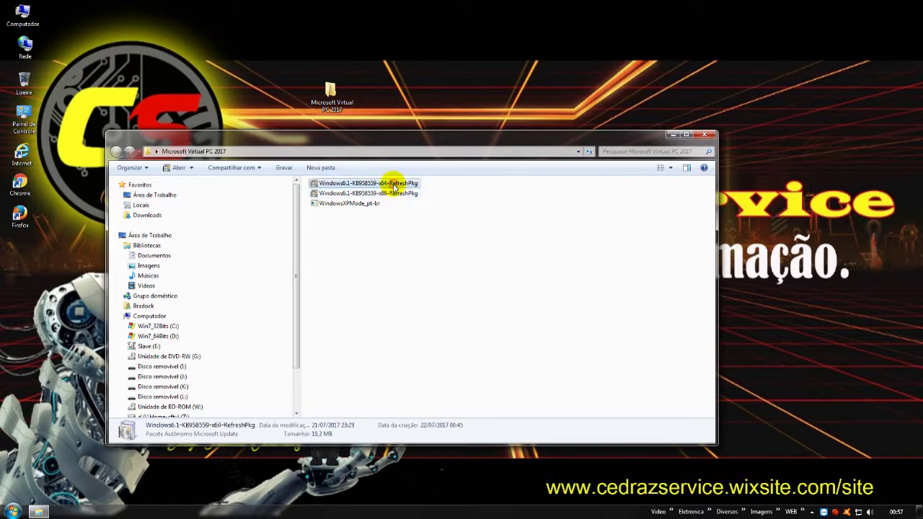
click(368, 218)
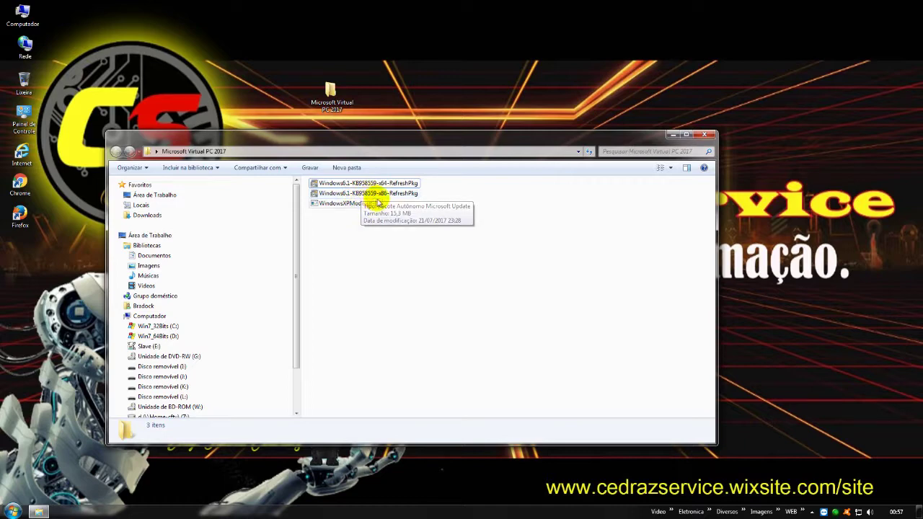
Install the Windows6.1-KB958559-x86-RefreshPkg update, accept its licence terms and restart the computer.
click(386, 198)
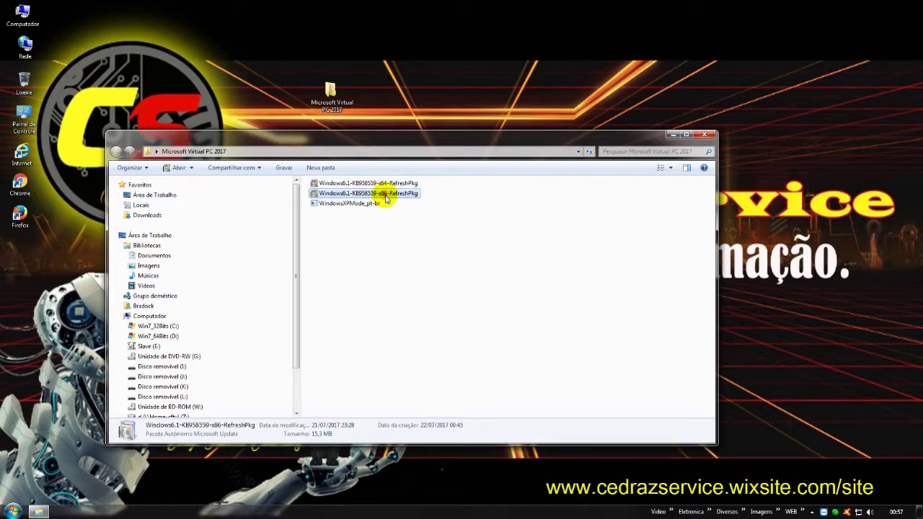
double_click(386, 199)
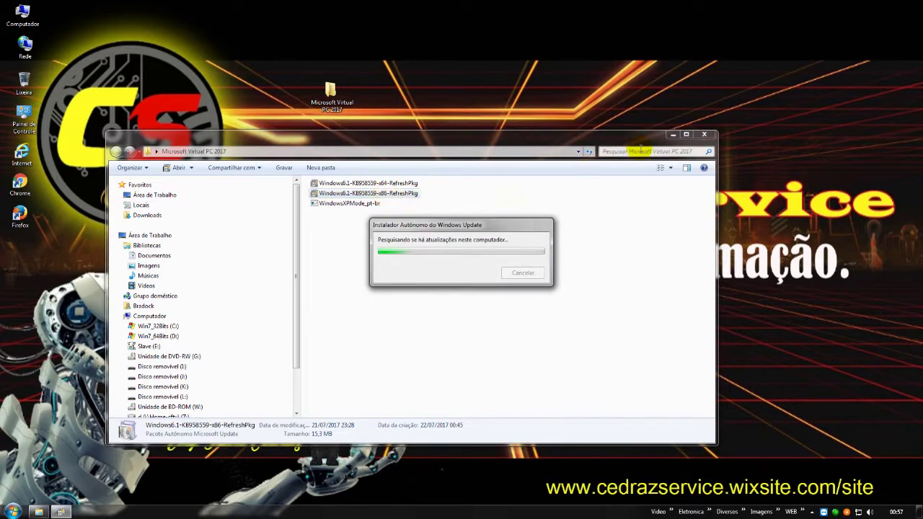
click(673, 135)
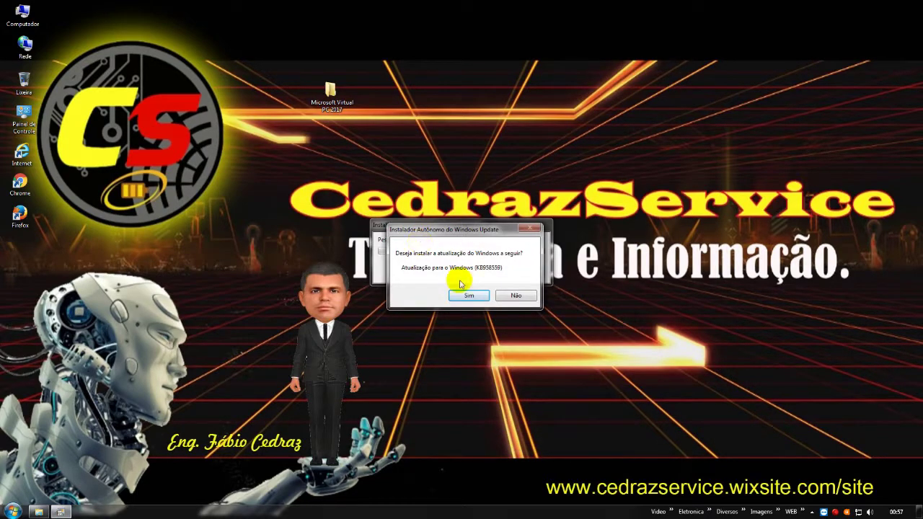
click(468, 295)
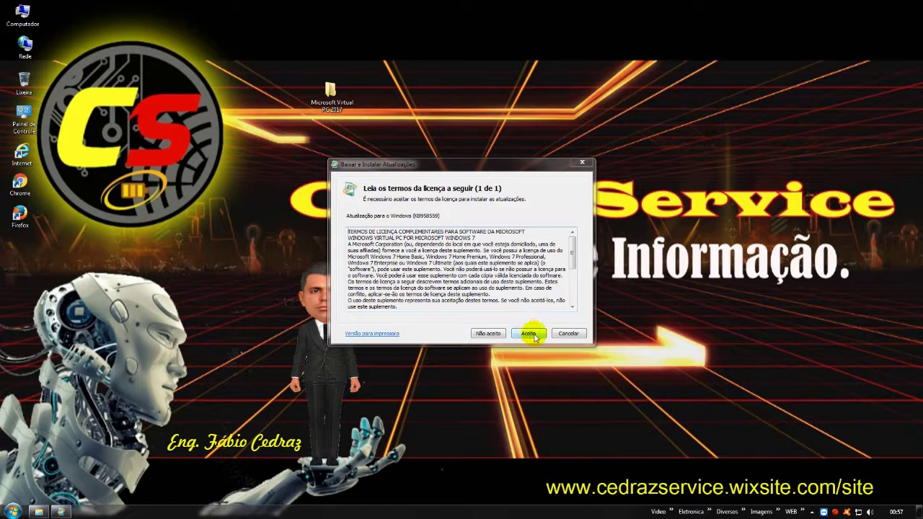
click(529, 333)
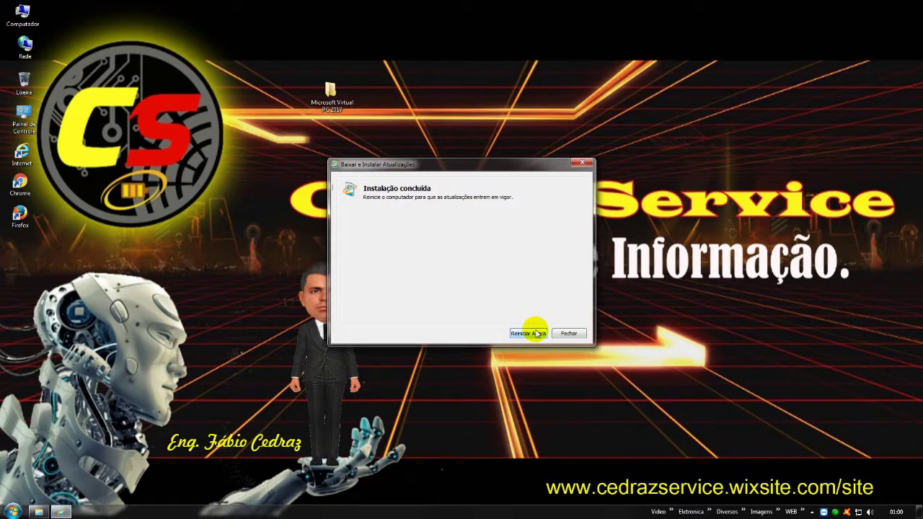
click(536, 333)
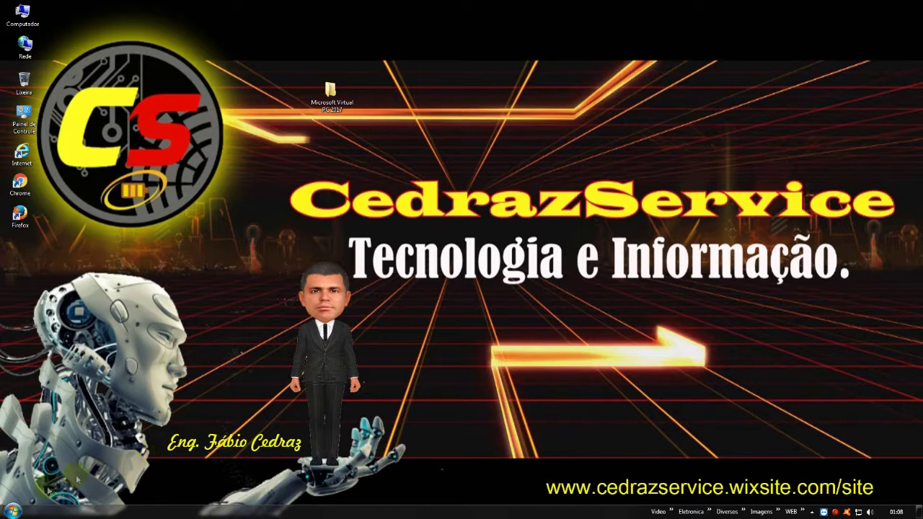
Launch Windows Virtual PC from the installed programs and maximize the Máquinas Virtuais window.
click(13, 510)
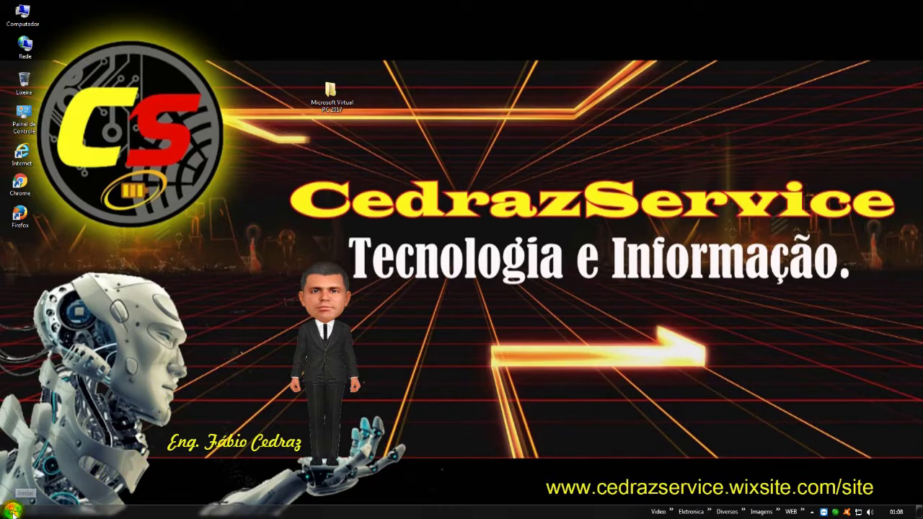
click(71, 471)
scroll(82, 357, down, 12)
scroll(86, 360, down, 6)
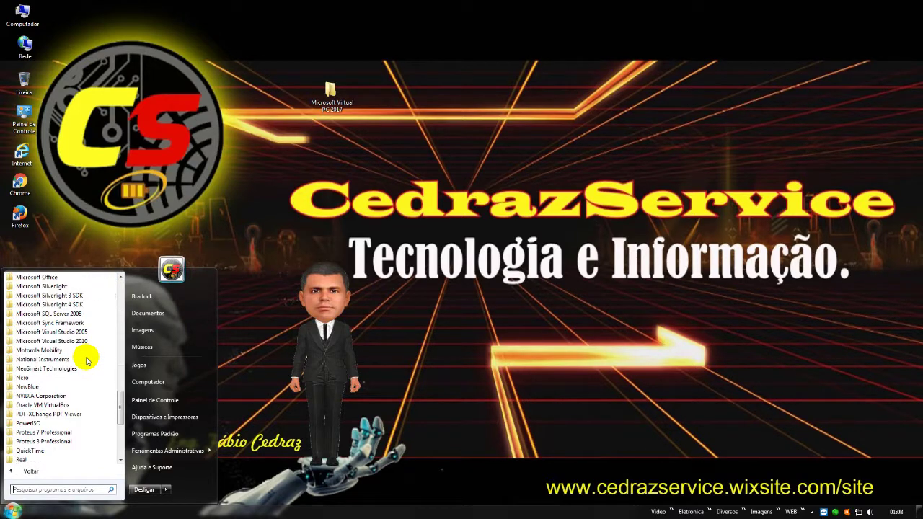
scroll(86, 360, down, 3)
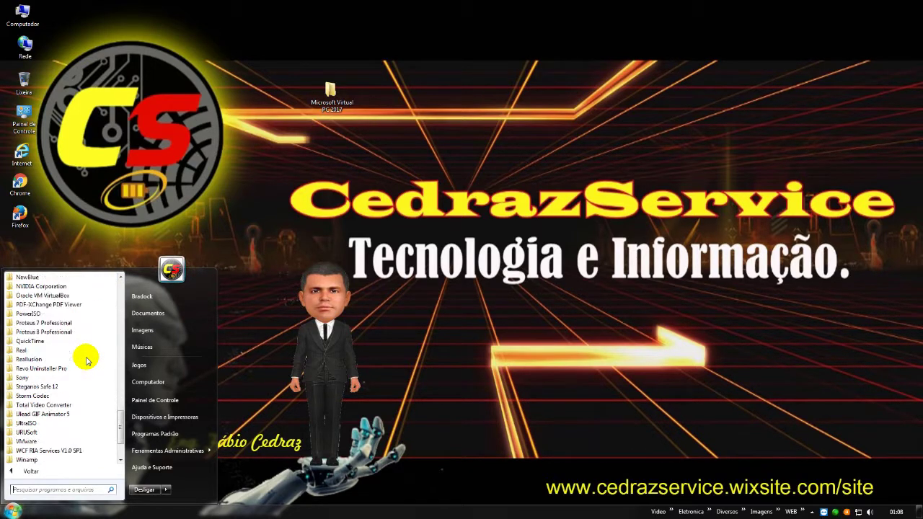
click(46, 436)
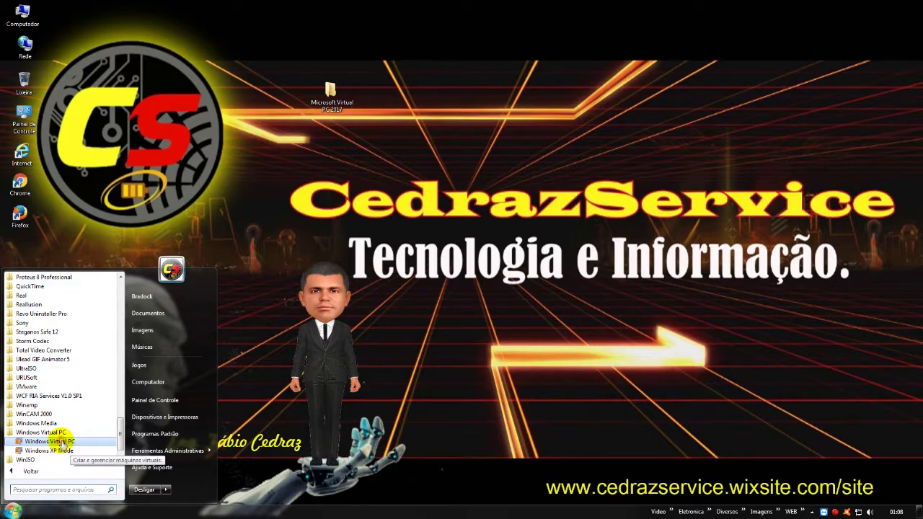
click(63, 441)
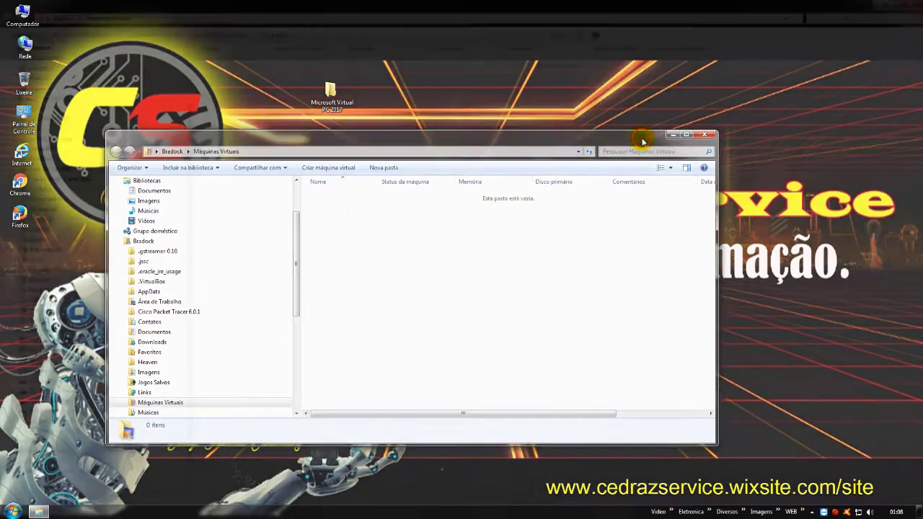
double_click(642, 140)
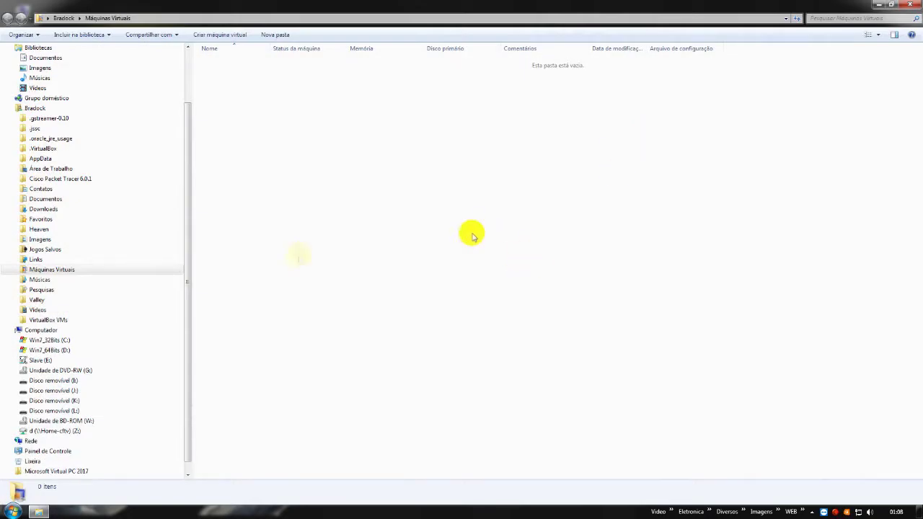
Start creating a virtual machine and name it "Vitual Aula".
click(225, 37)
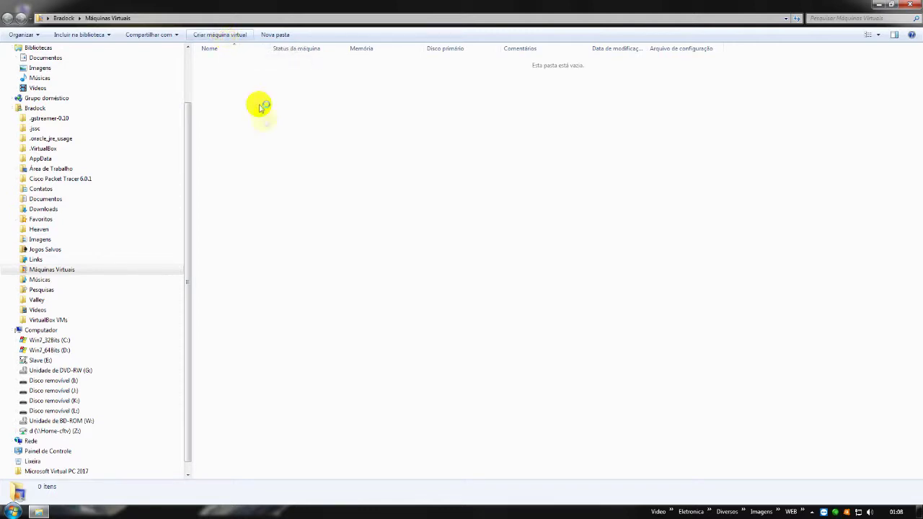
click(501, 165)
drag(502, 166, 500, 164)
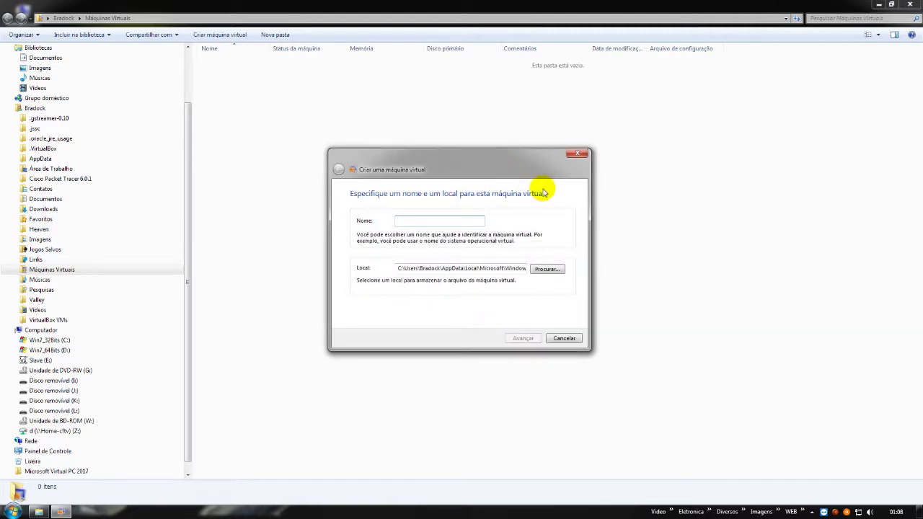
text(Vitual Aula)
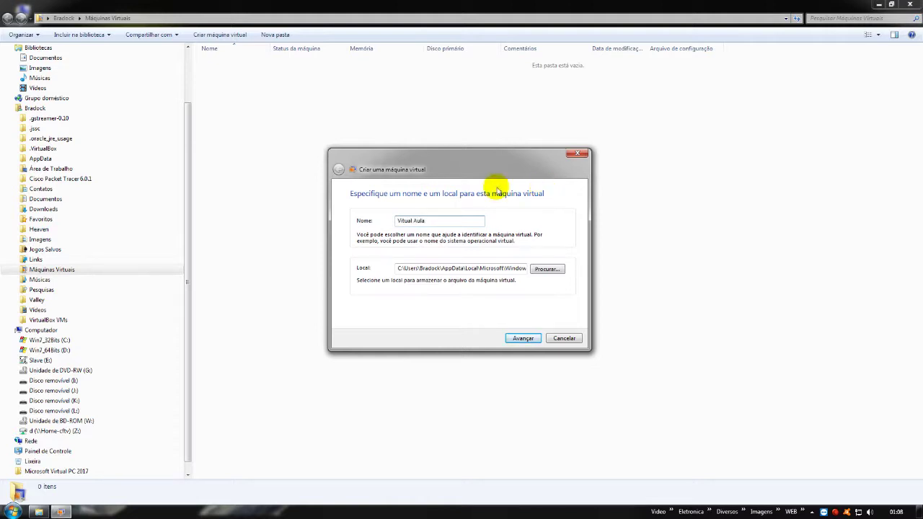
Set the virtual machine's storage location to the Z_Virtual_Aulas folder on the Slave (E:) drive and continue the wizard.
click(546, 269)
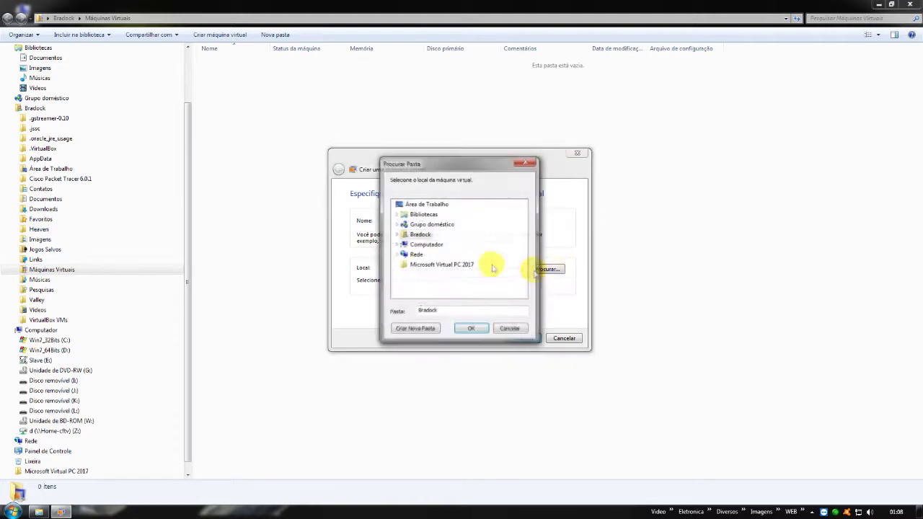
click(395, 245)
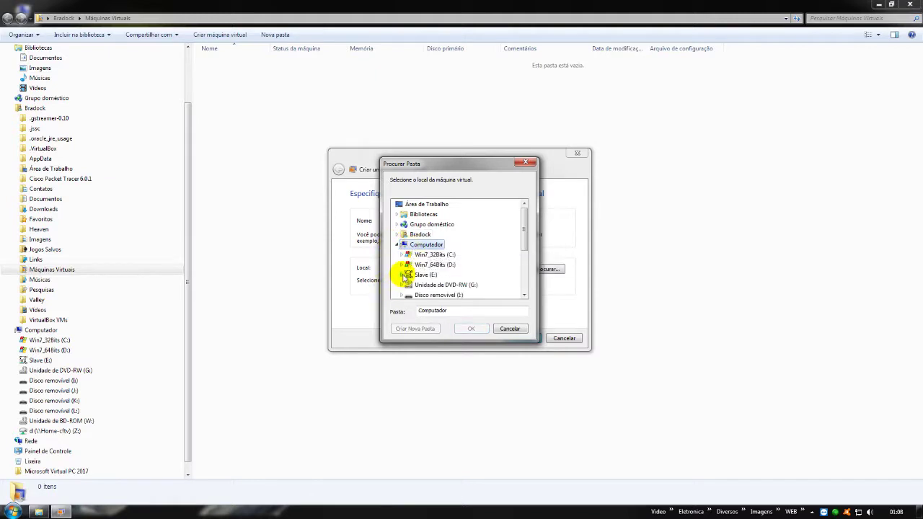
click(402, 275)
scroll(449, 238, down, 5)
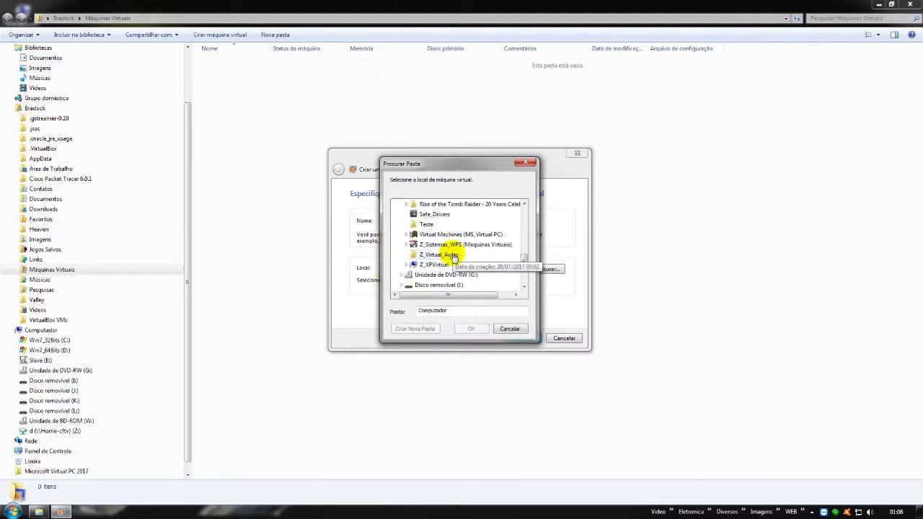
click(443, 255)
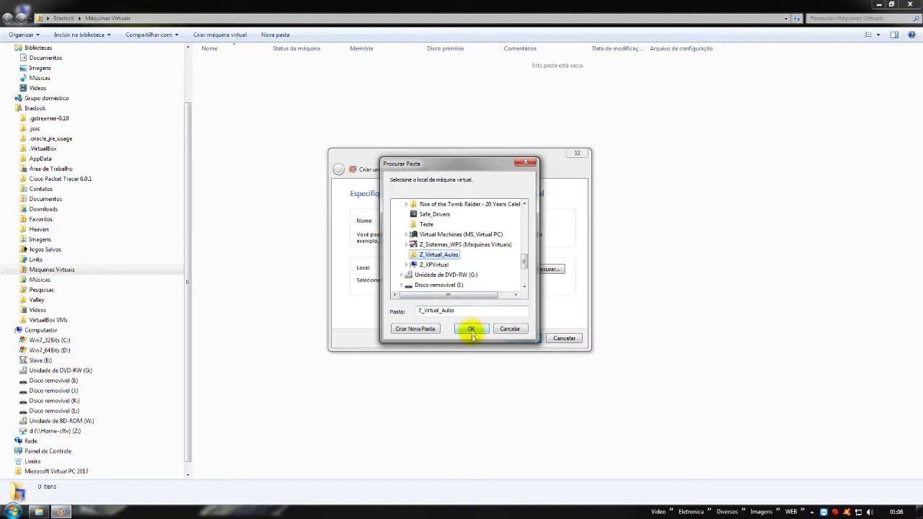
click(471, 328)
click(525, 337)
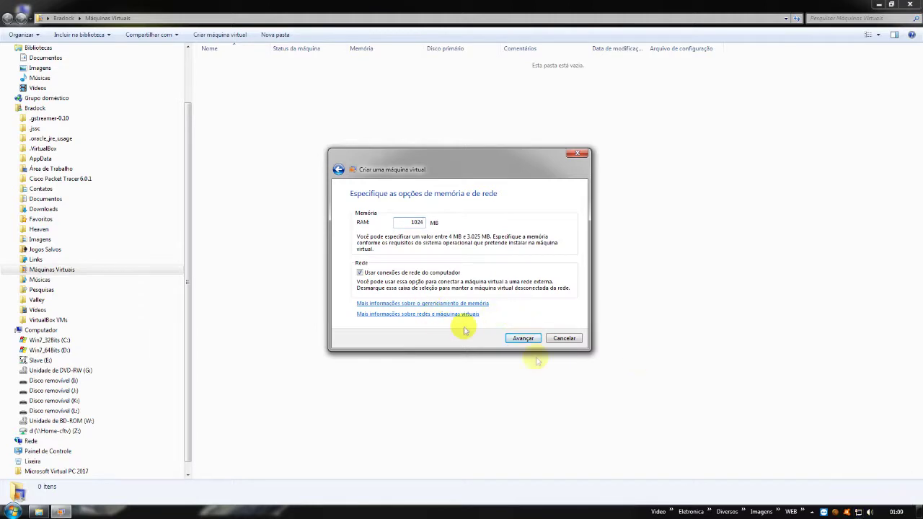
Accept 1024 MB of RAM with the computer's network connections and choose a new dynamically expanding virtual hard disk.
click(524, 338)
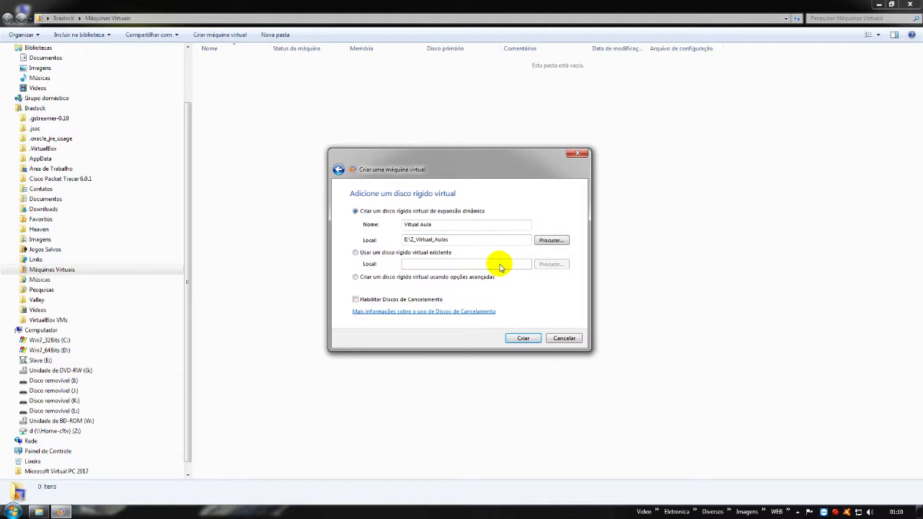
click(366, 253)
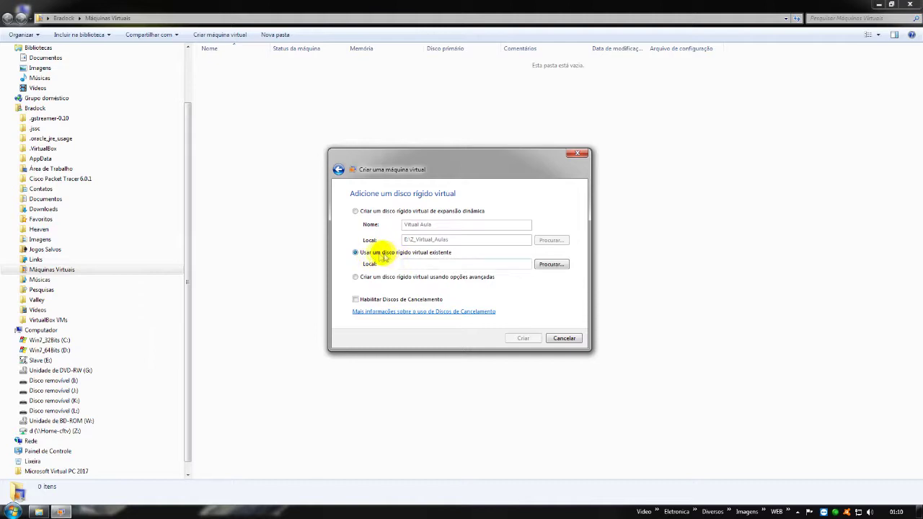
click(355, 211)
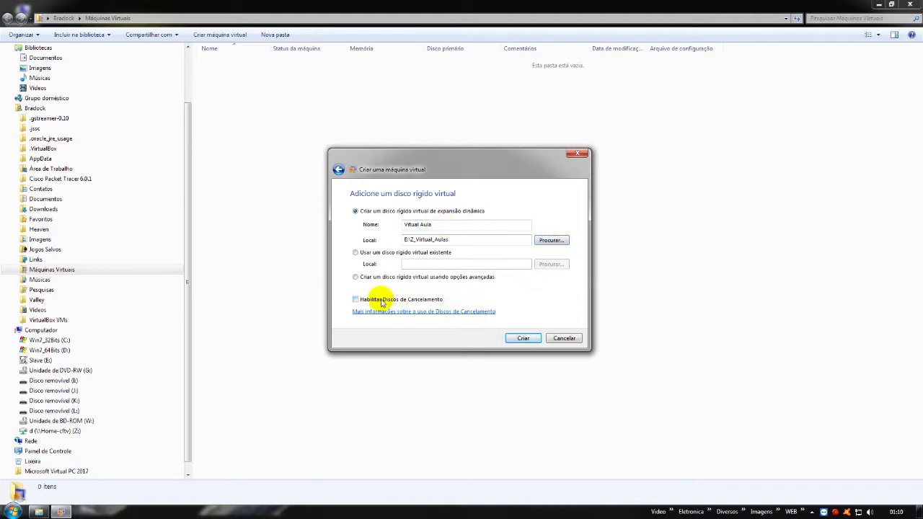
Consult the help topic about using Discos de Cancelamento and close it.
click(433, 312)
drag(647, 13, 325, 48)
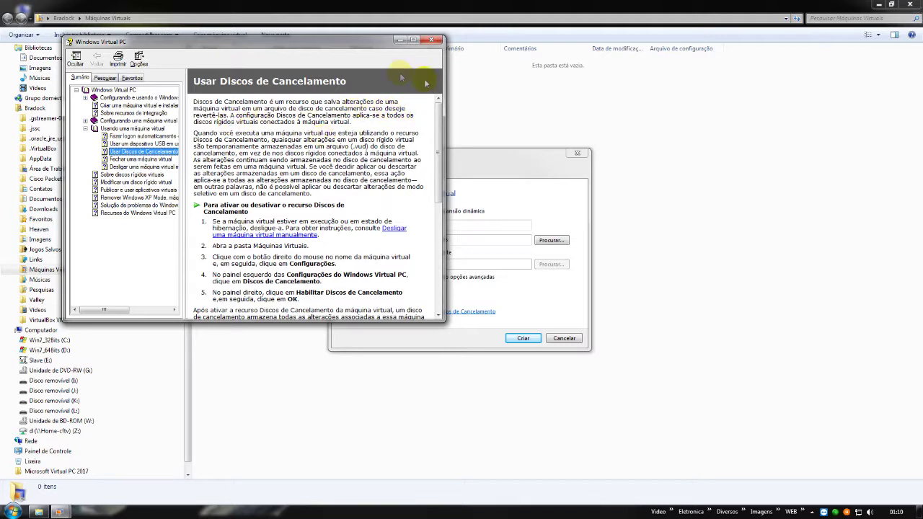
click(437, 40)
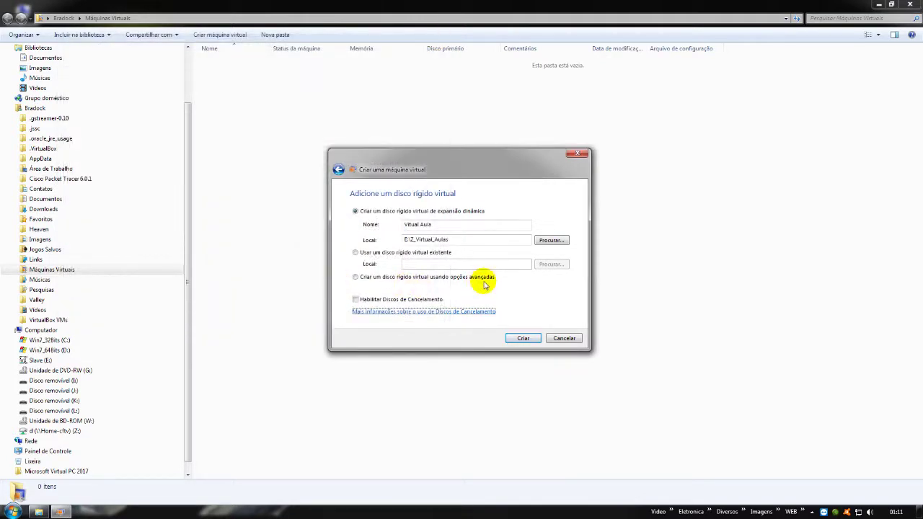
Create the virtual machine, start Vitual Aula and move its window aside.
click(523, 338)
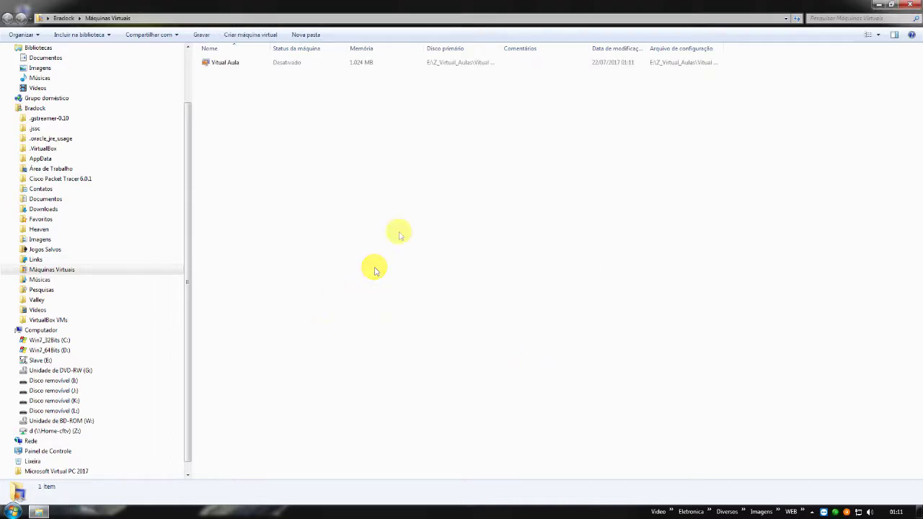
click(229, 64)
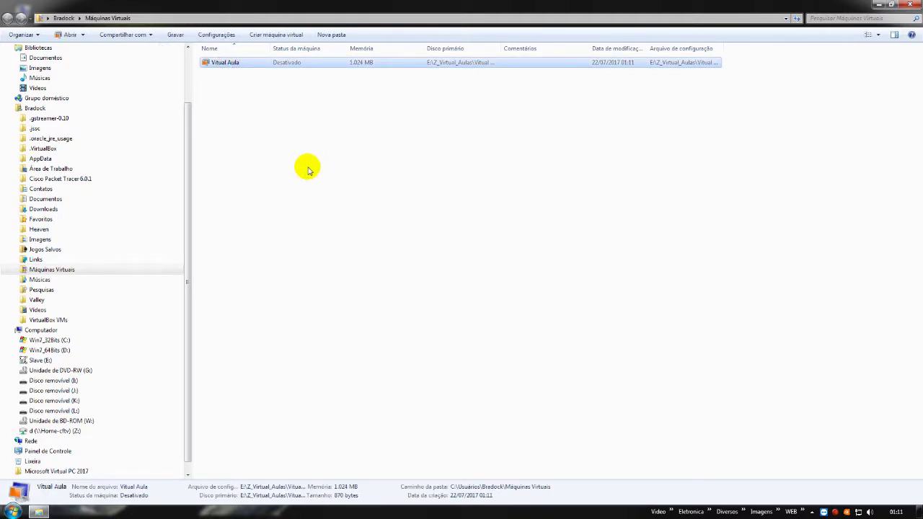
key(Return)
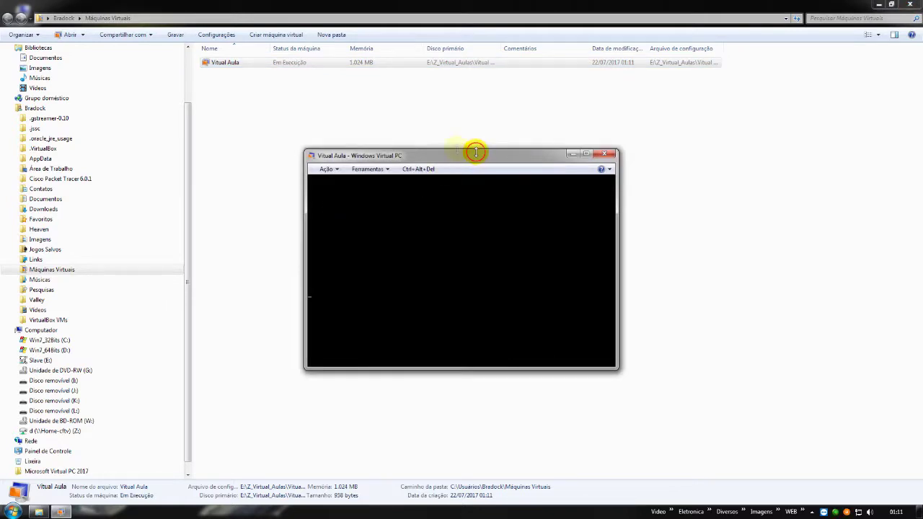
drag(479, 161, 428, 148)
Look over the running machine's action and tool commands and open its settings.
click(315, 157)
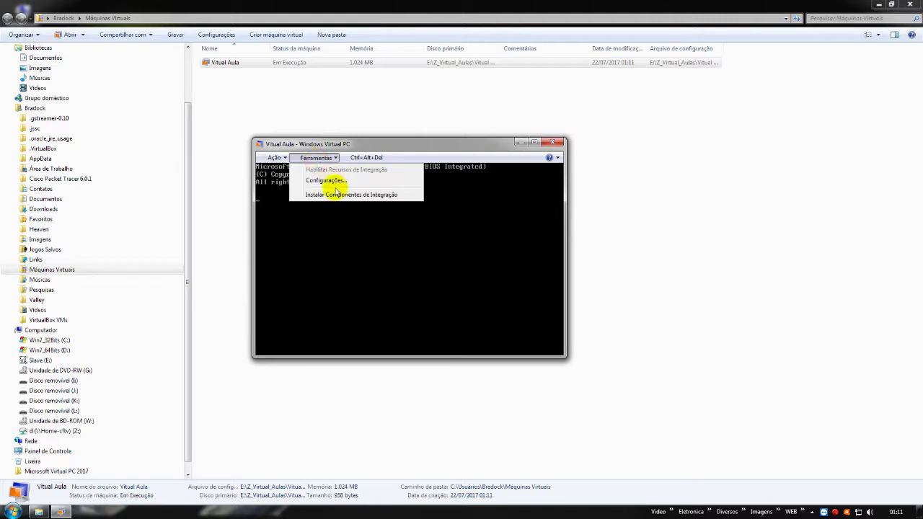
click(382, 152)
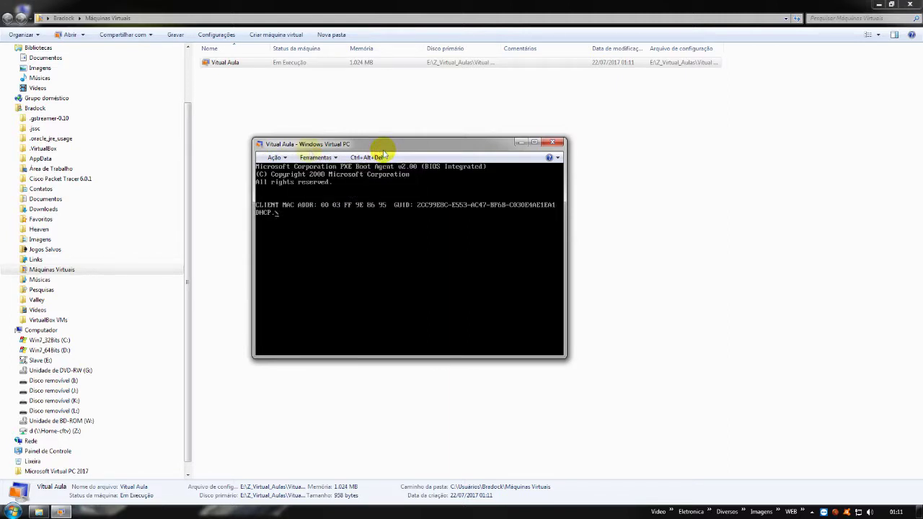
click(282, 158)
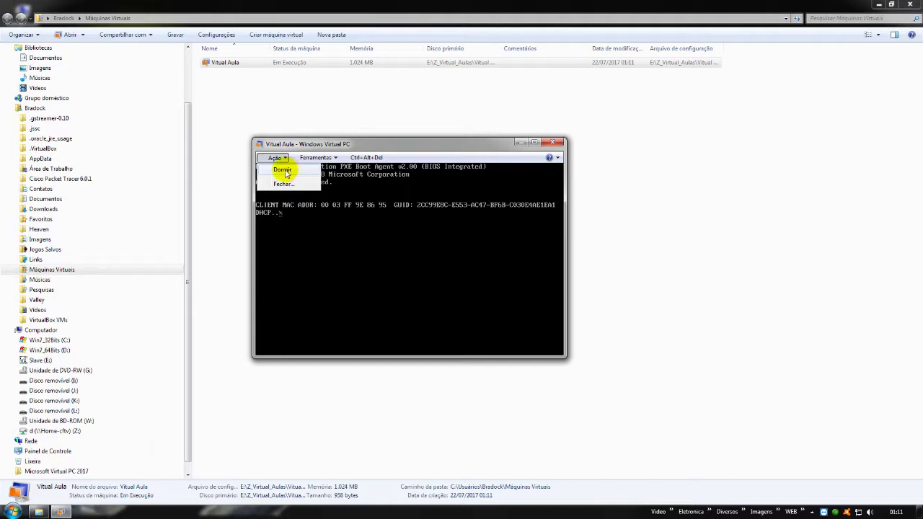
click(328, 158)
click(330, 159)
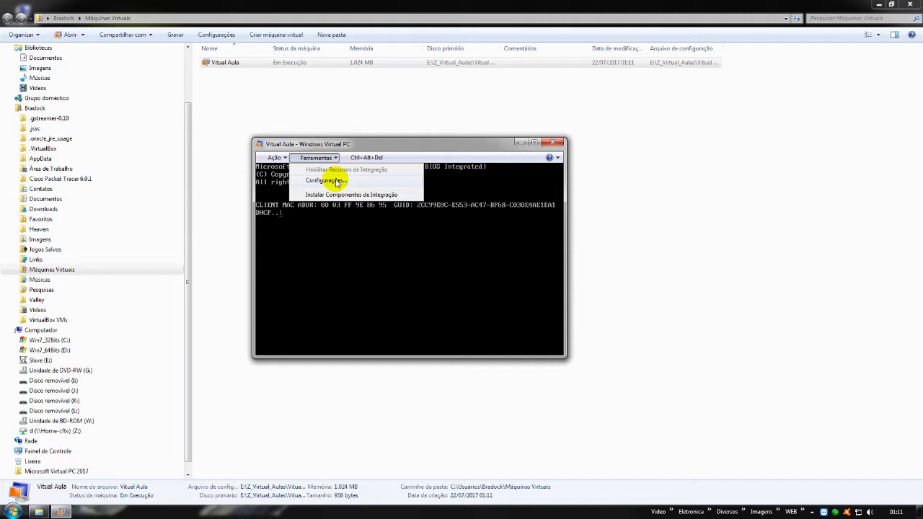
click(336, 181)
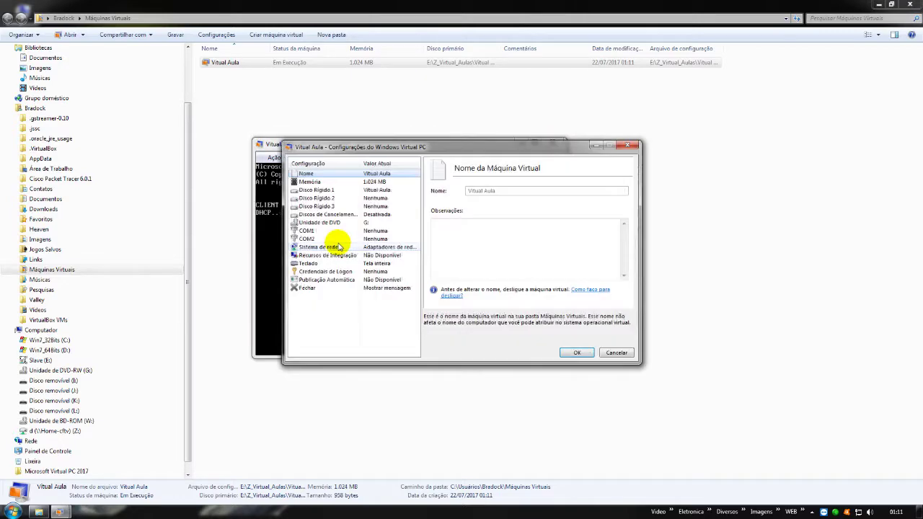
drag(517, 149, 463, 145)
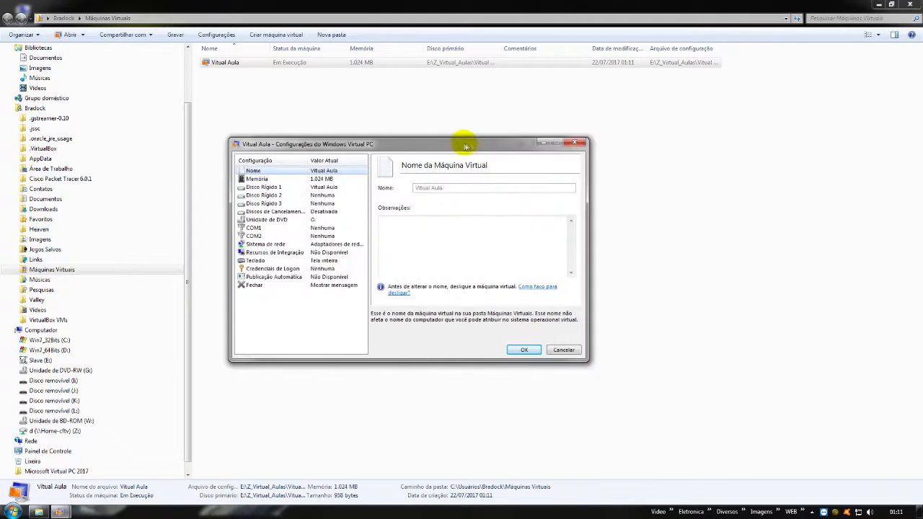
Examine the machine's memory, Disco Rígido 1, Discos de Cancelamento, DVD drive and COM port settings.
click(274, 179)
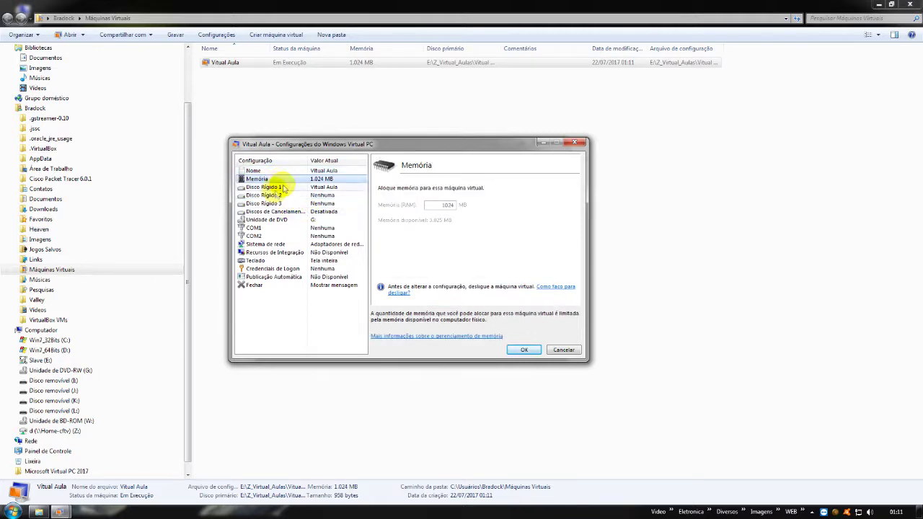
click(272, 188)
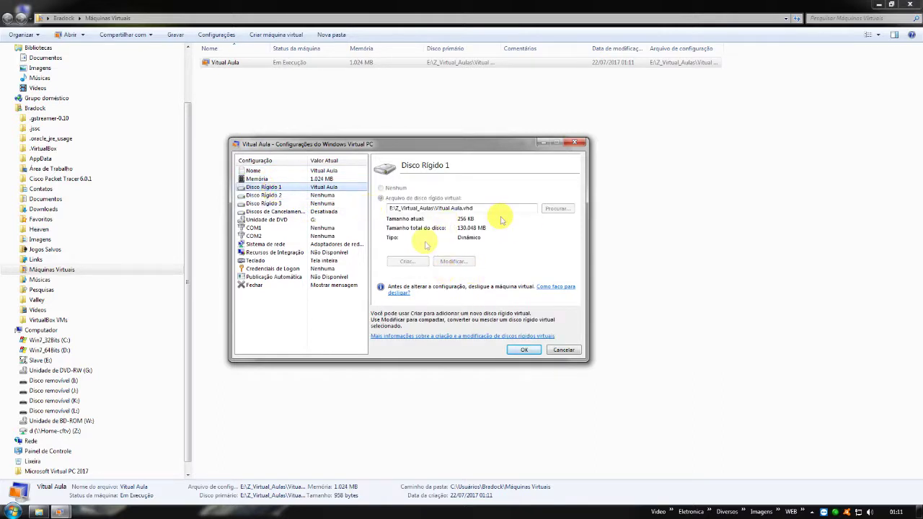
click(266, 219)
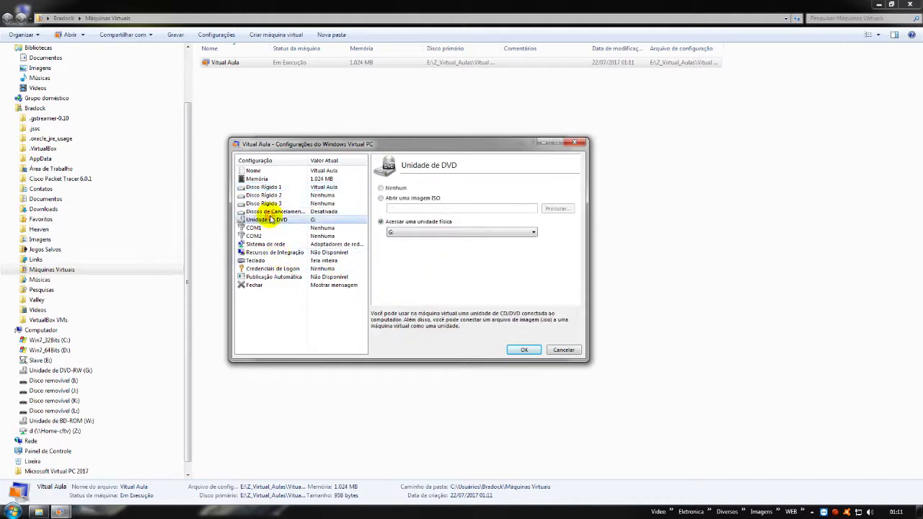
click(268, 211)
click(272, 220)
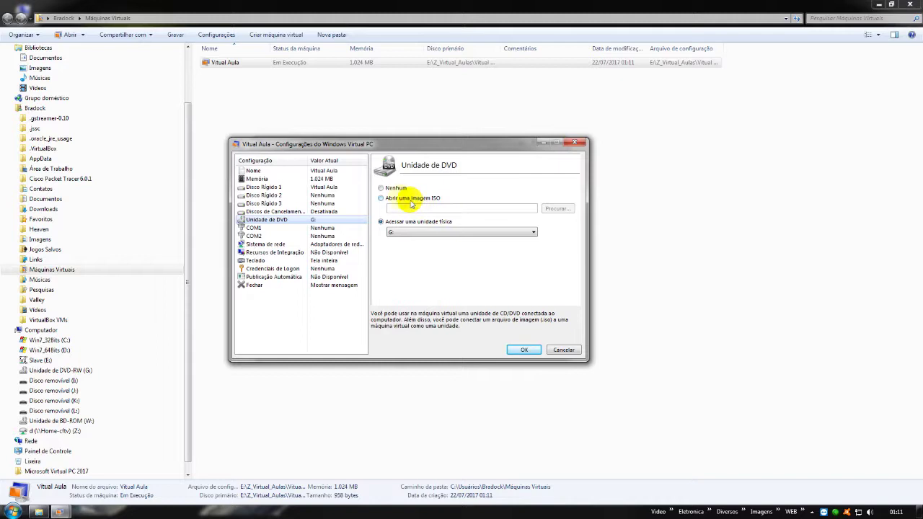
click(412, 232)
click(272, 227)
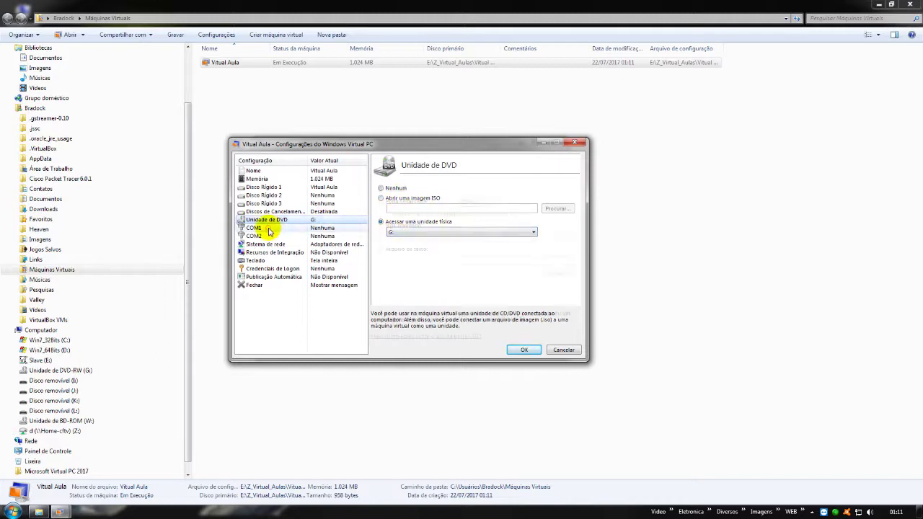
click(261, 236)
Examine the network, integration features, keyboard, logon credentials, automatic publishing and closing settings.
click(266, 246)
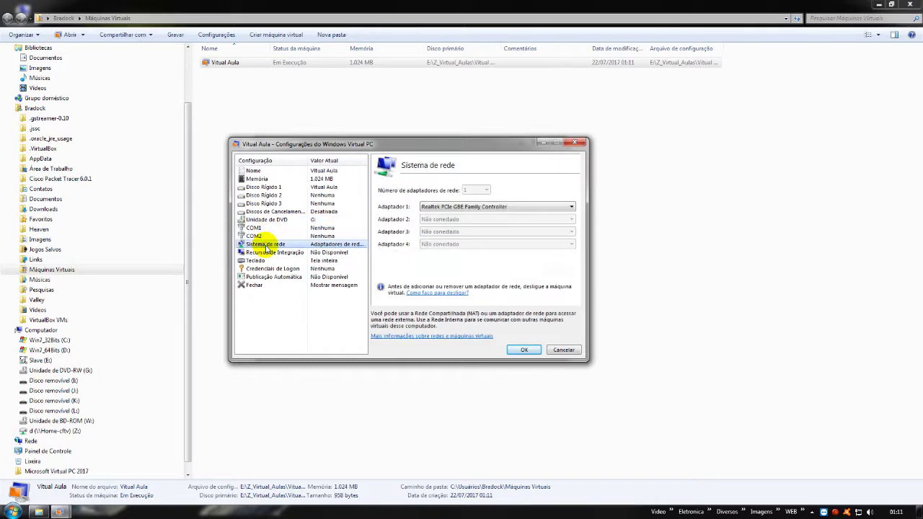
click(259, 252)
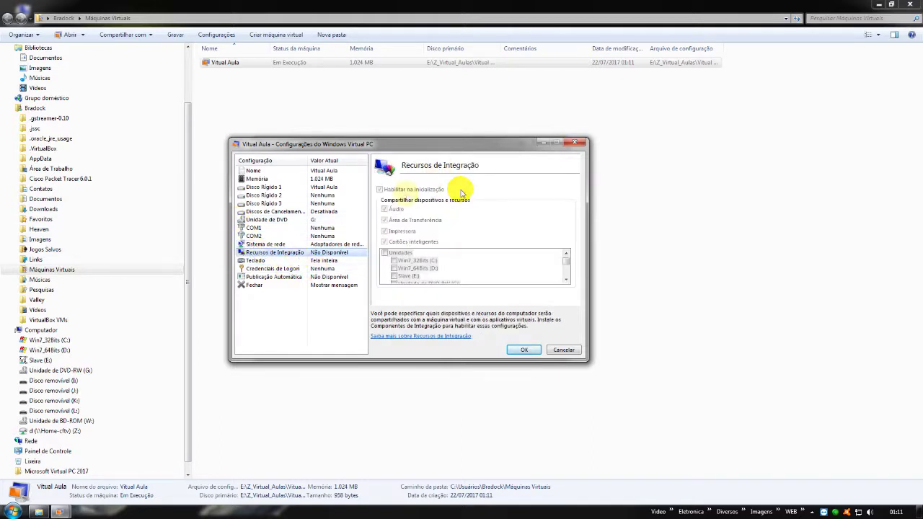
click(272, 261)
click(280, 269)
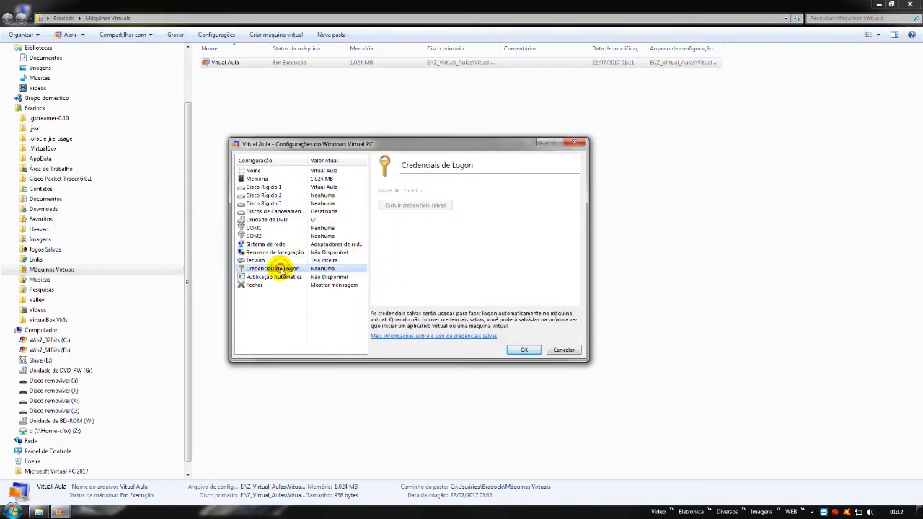
click(265, 277)
click(262, 286)
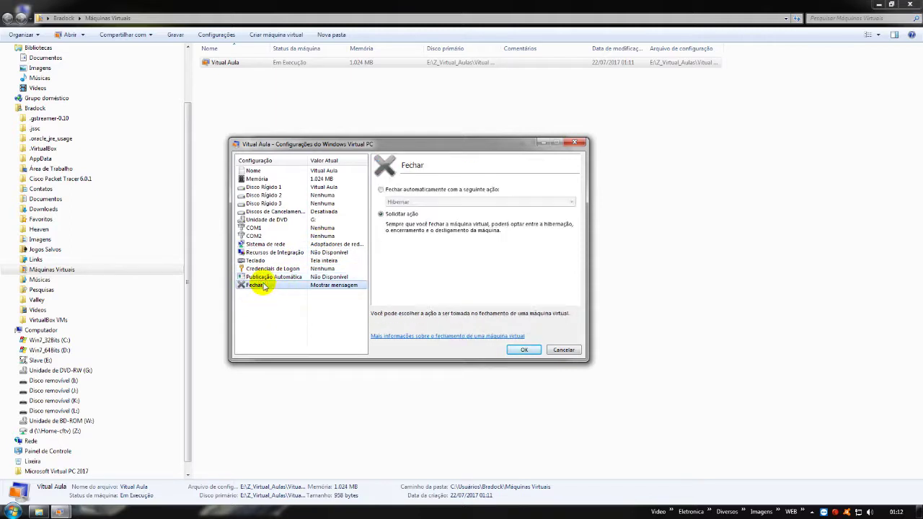
Try the automatic closing action Hibernar, switch back to Solicitar ação and accept the settings.
click(418, 189)
click(569, 200)
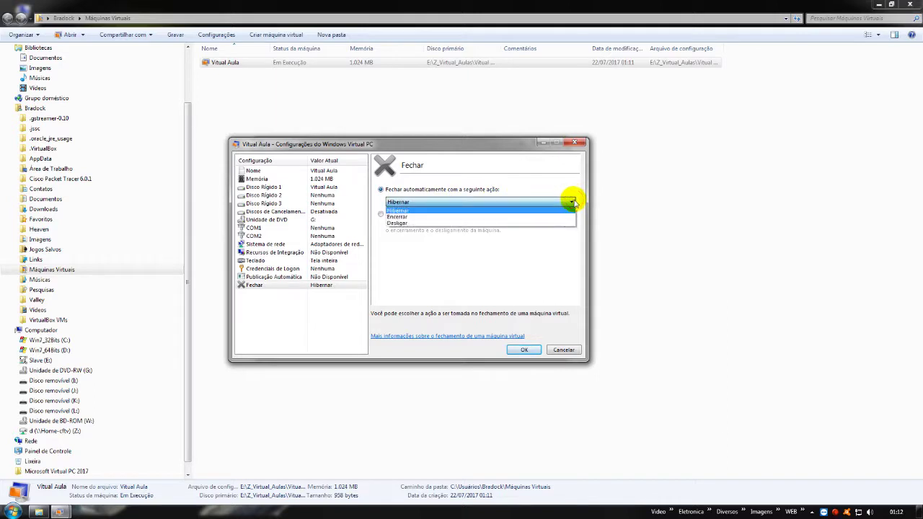
click(393, 210)
click(381, 214)
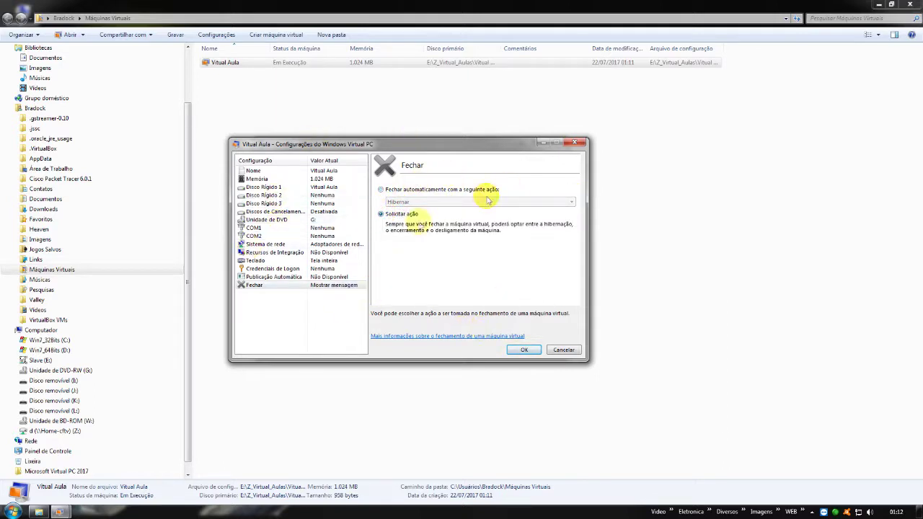
click(523, 350)
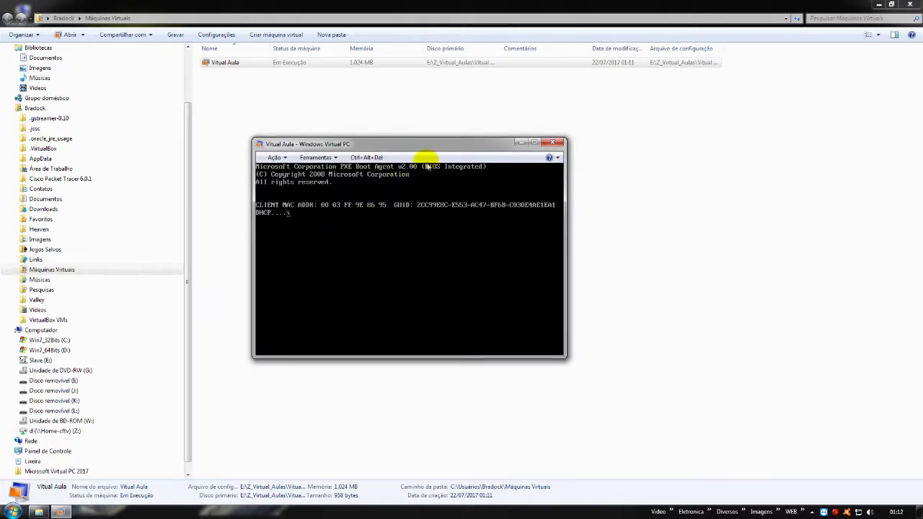
Browse for the DVD drive's ISO image in Slave (E:) > Arquivos_Instalação_CS > Produtos_Sistemas Operacionais (Windows) > Windows XP Profissional (SP2).
click(370, 157)
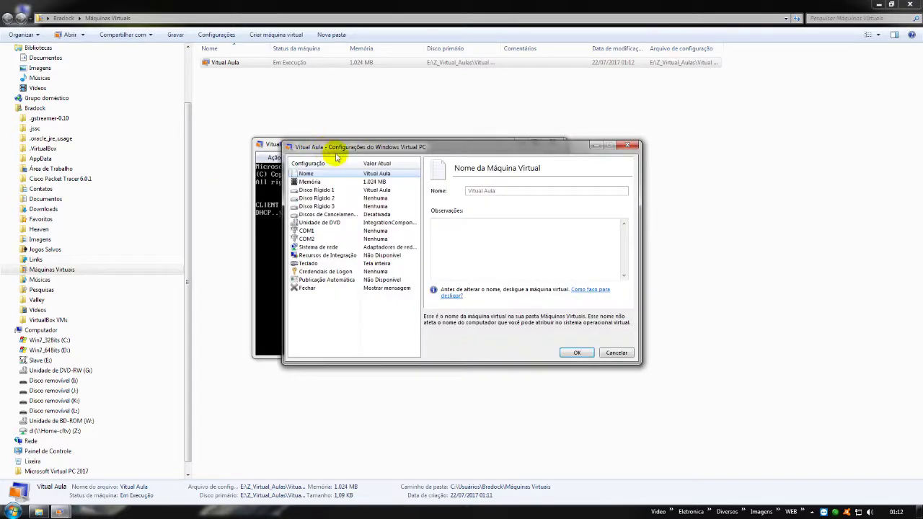
click(328, 223)
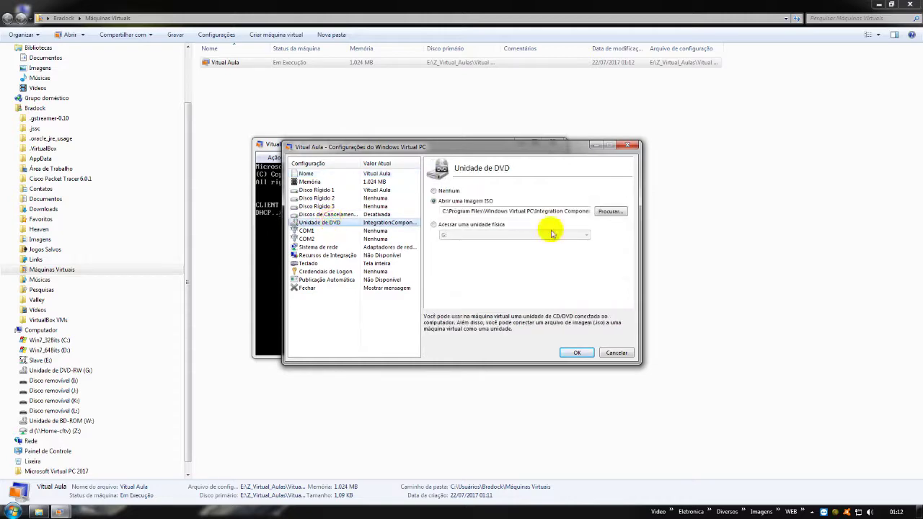
click(618, 212)
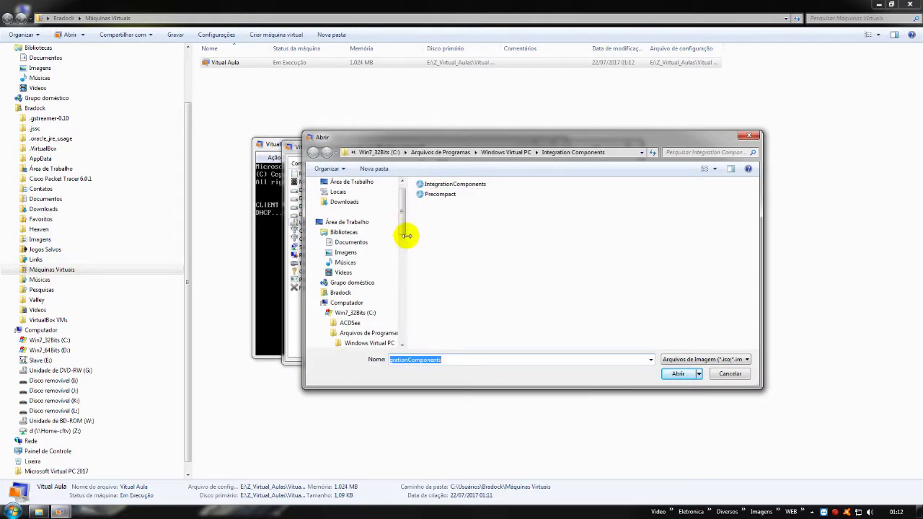
drag(401, 216, 401, 318)
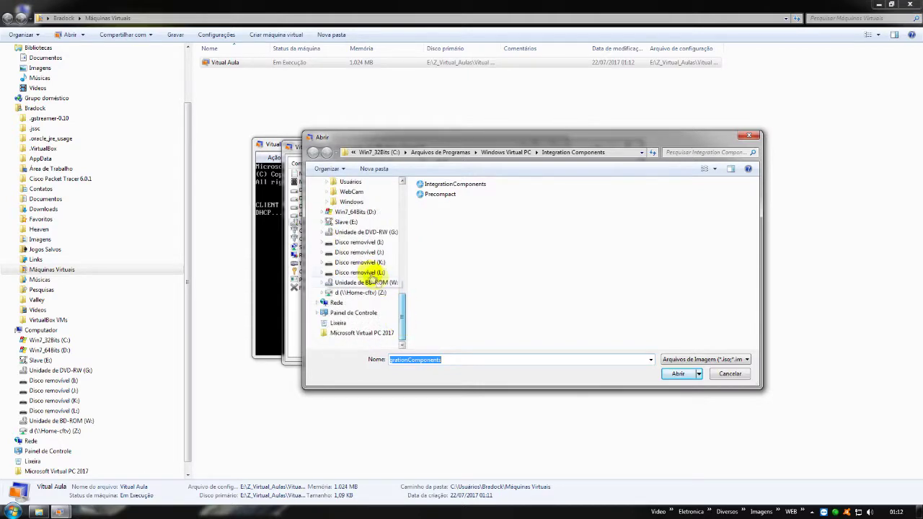
click(346, 222)
double_click(454, 194)
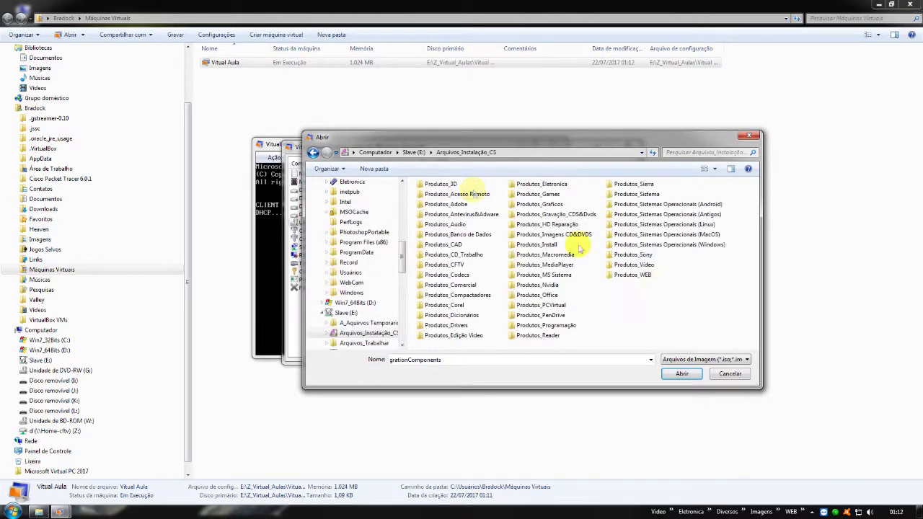
double_click(720, 244)
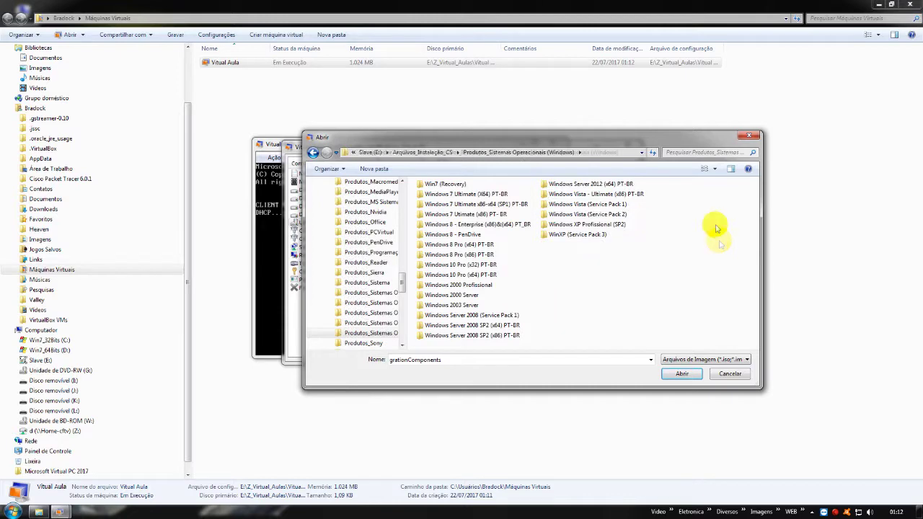
double_click(581, 225)
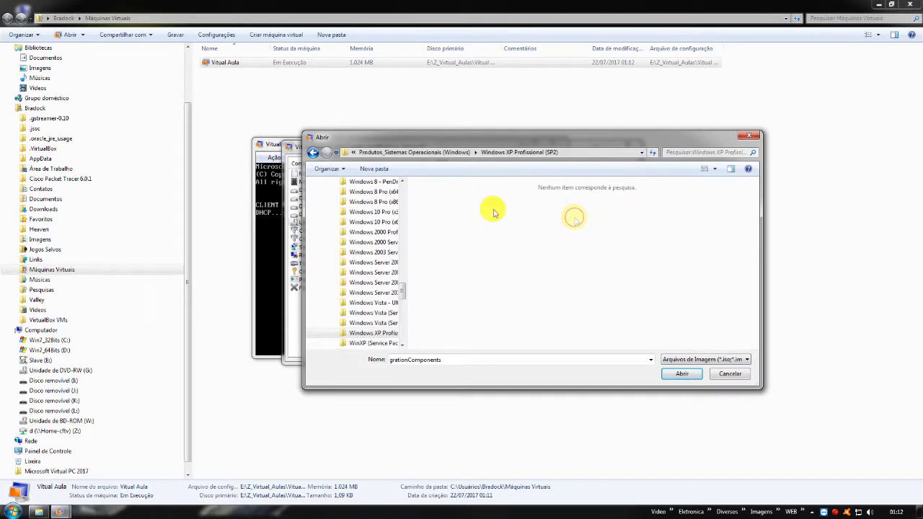
Check the file name history and accepted image file types, and cancel the ISO selection and the machine settings.
click(650, 359)
click(651, 359)
click(689, 359)
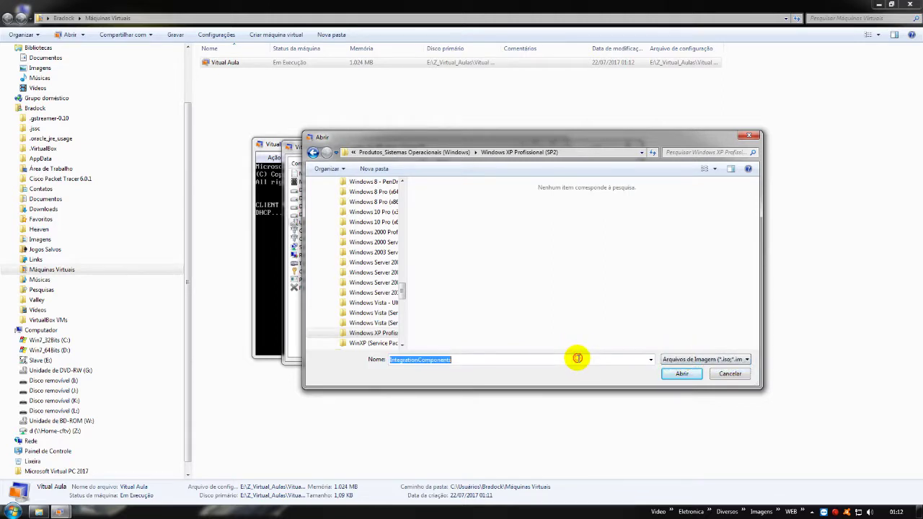
click(651, 359)
click(651, 359)
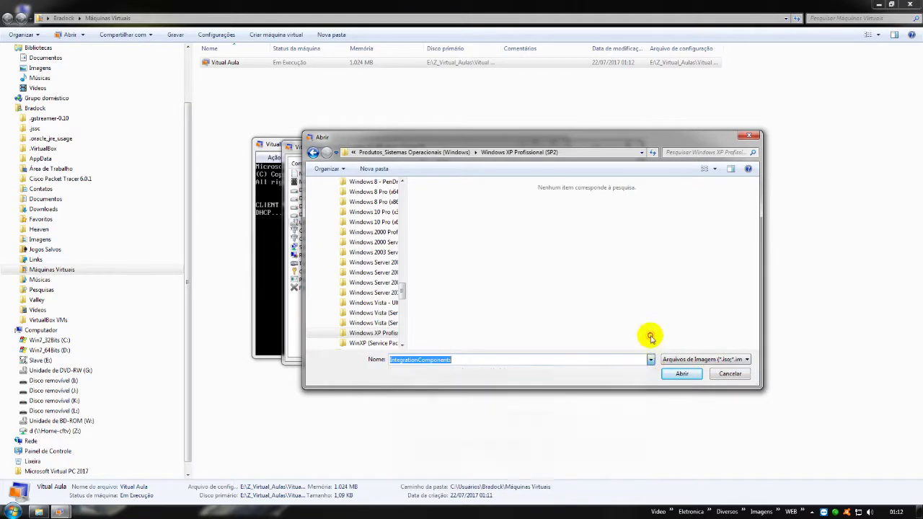
click(742, 359)
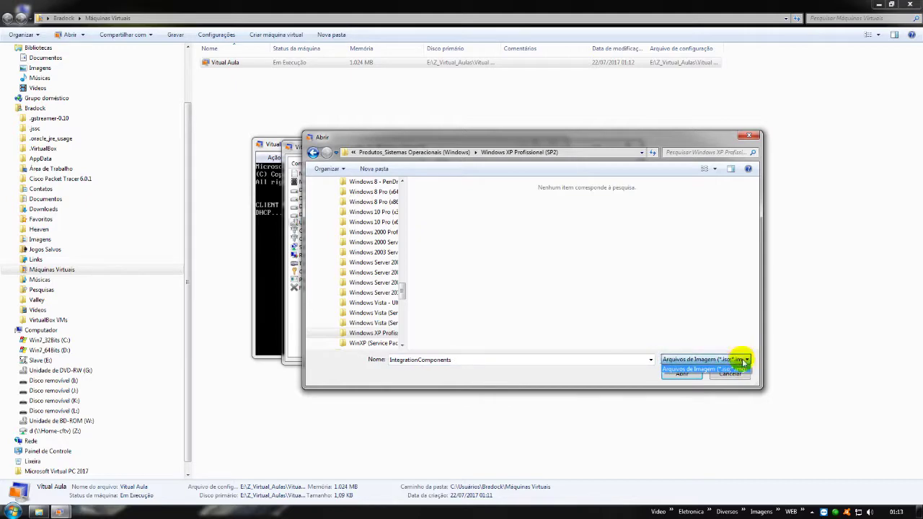
click(746, 349)
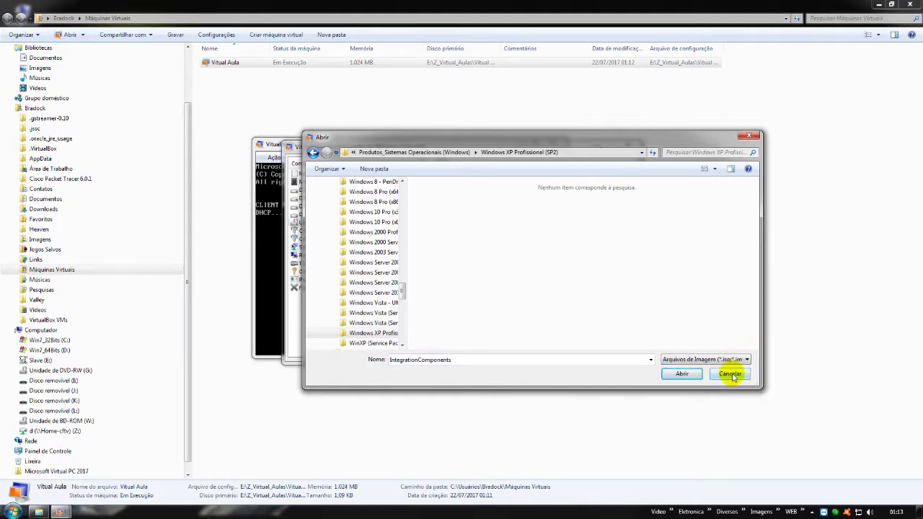
click(730, 374)
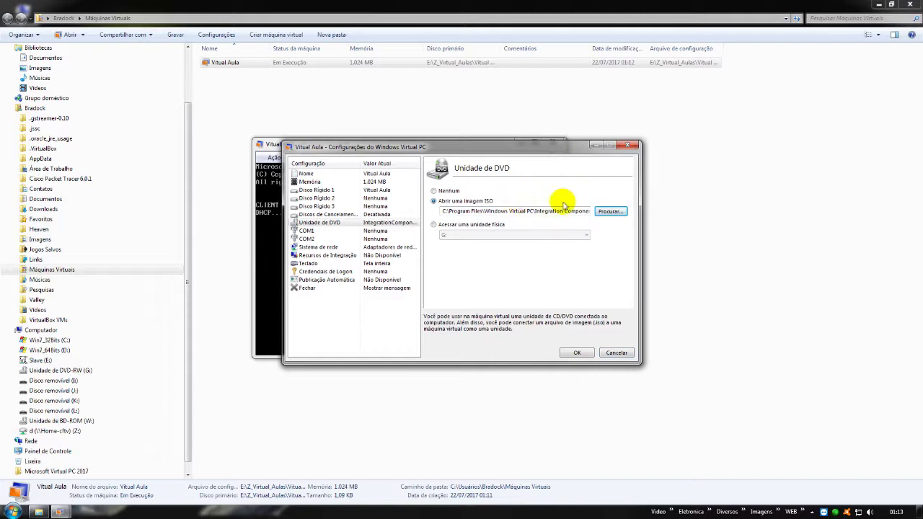
click(617, 352)
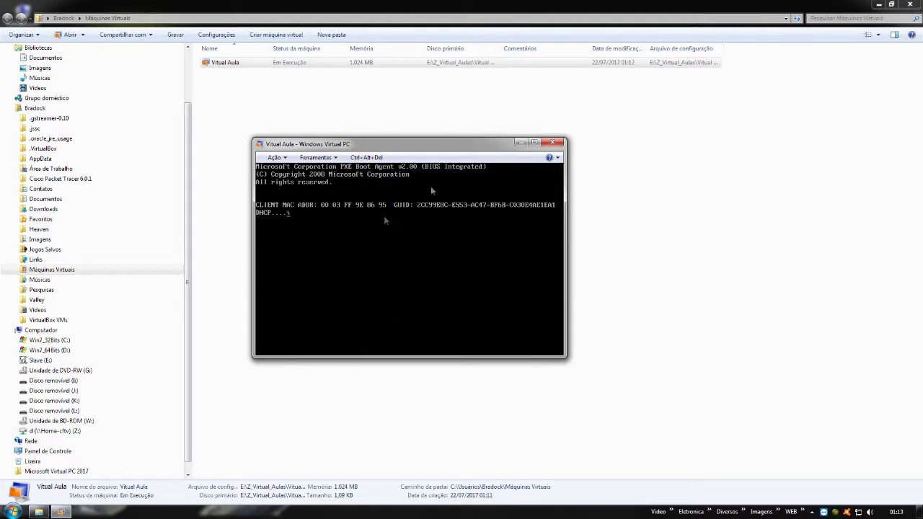
Close the Vitual Aula machine, shutting it down instead of hibernating it, and return to the Máquinas Virtuais folder.
click(553, 142)
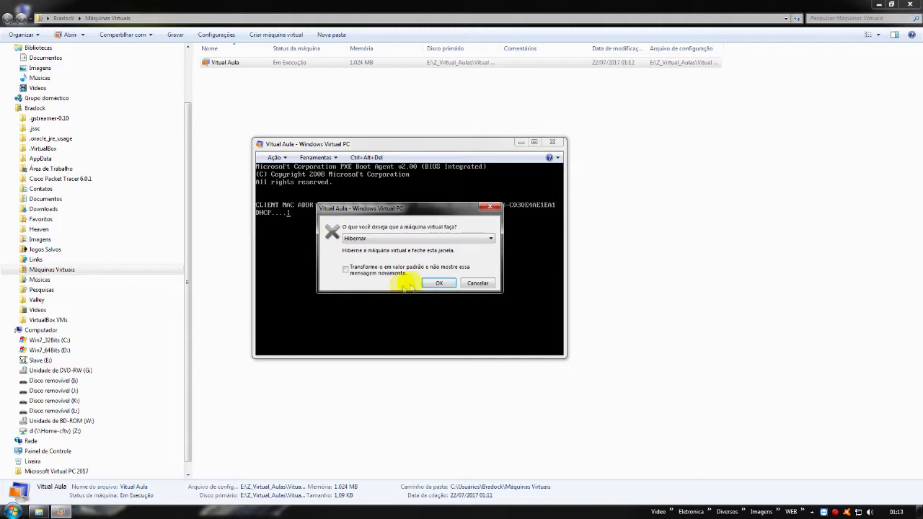
click(418, 239)
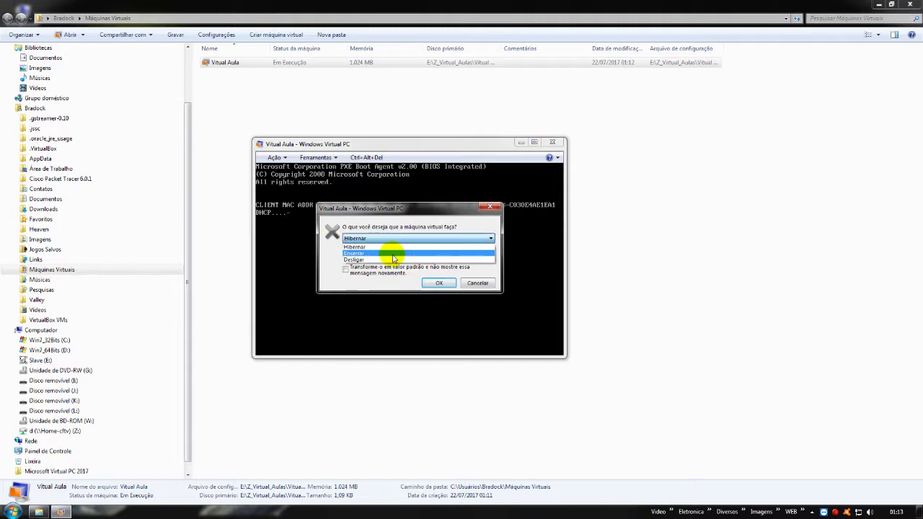
click(392, 256)
click(440, 282)
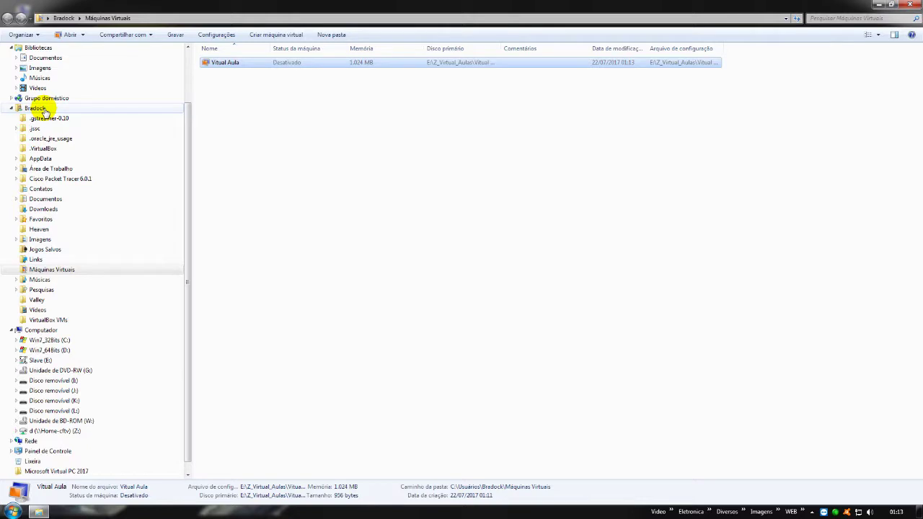
click(65, 272)
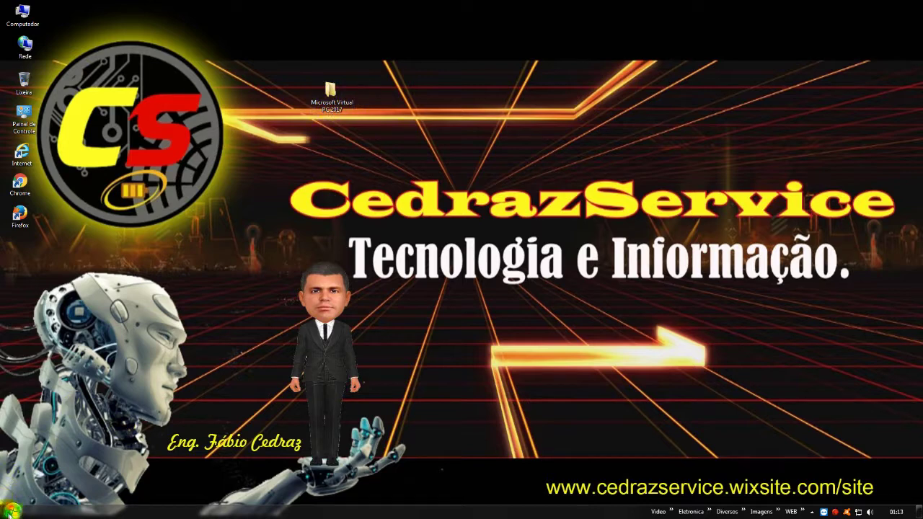
Launch Windows XP Mode from the Windows Virtual PC program group and request the download of its installation file.
click(13, 511)
mouse_move(79, 409)
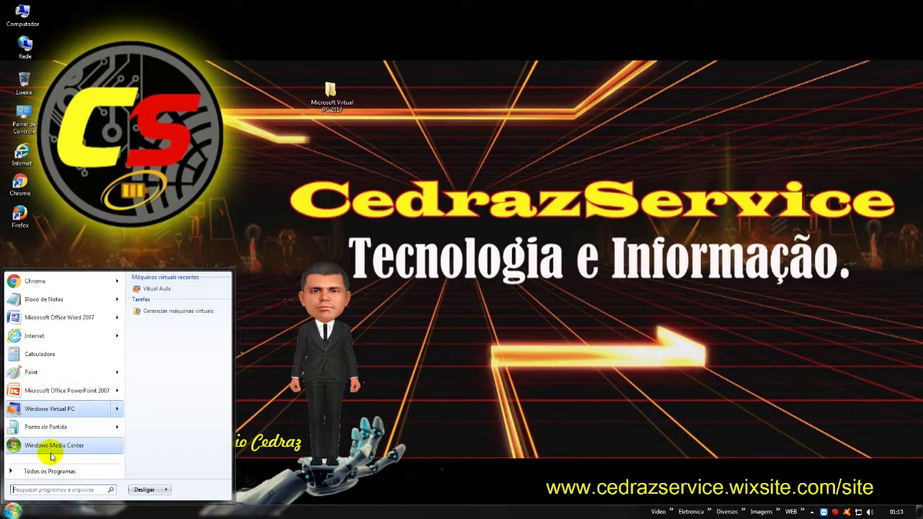
click(49, 471)
scroll(61, 419, down, 10)
scroll(67, 423, down, 1)
click(72, 424)
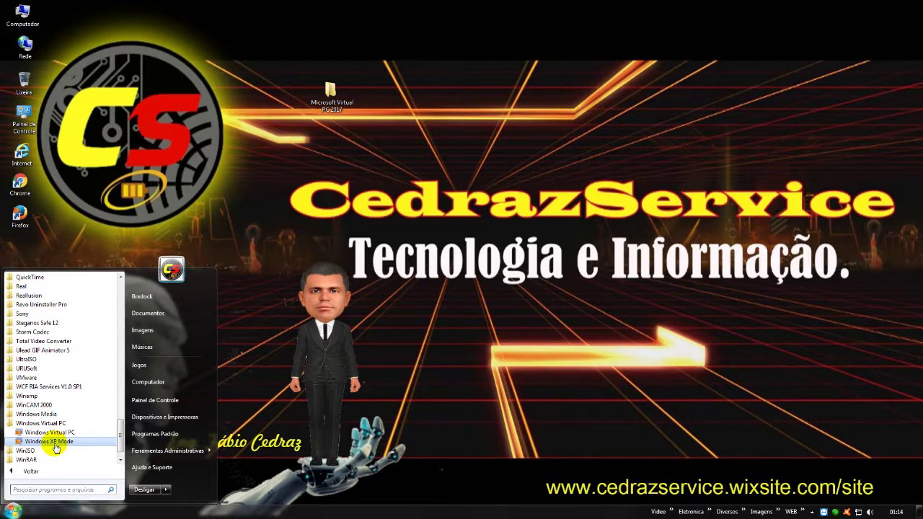
click(52, 447)
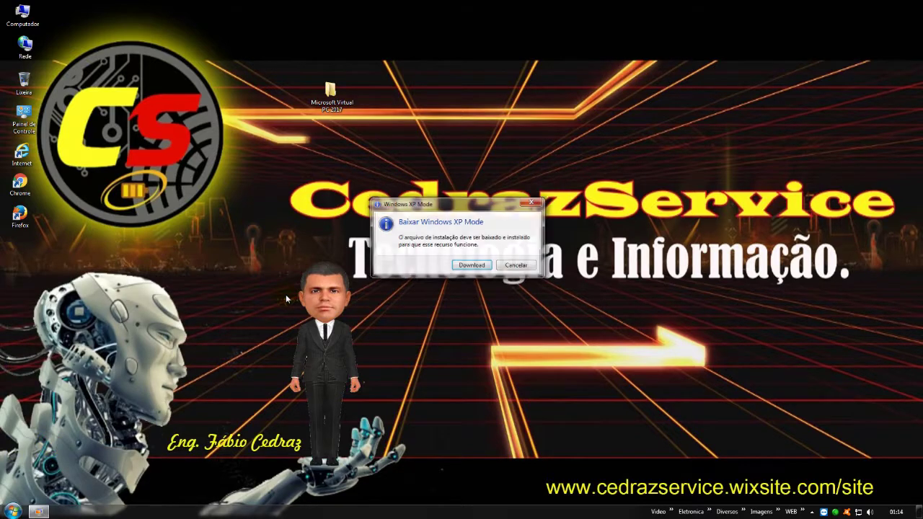
click(473, 267)
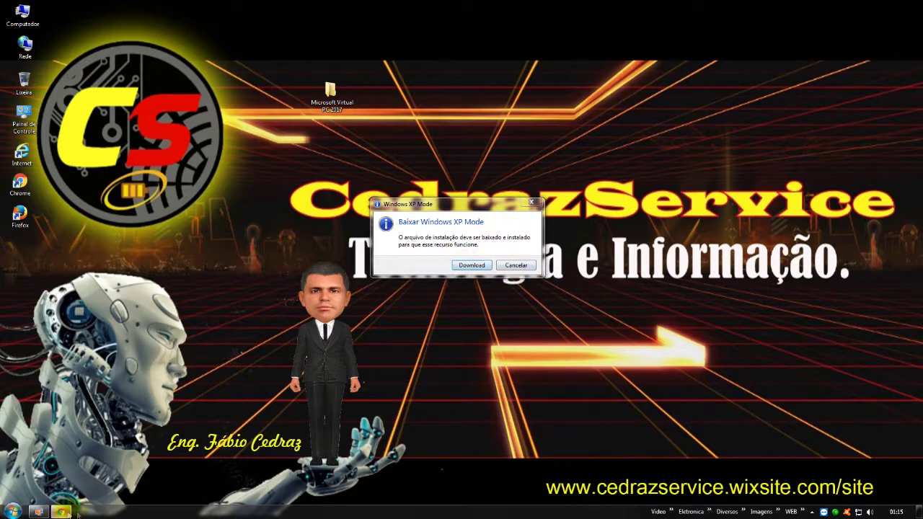
Look through the Virtual PC downloads on the CedrazService virtualization page in Chrome, and dismiss the Windows XP Mode download prompt.
click(41, 514)
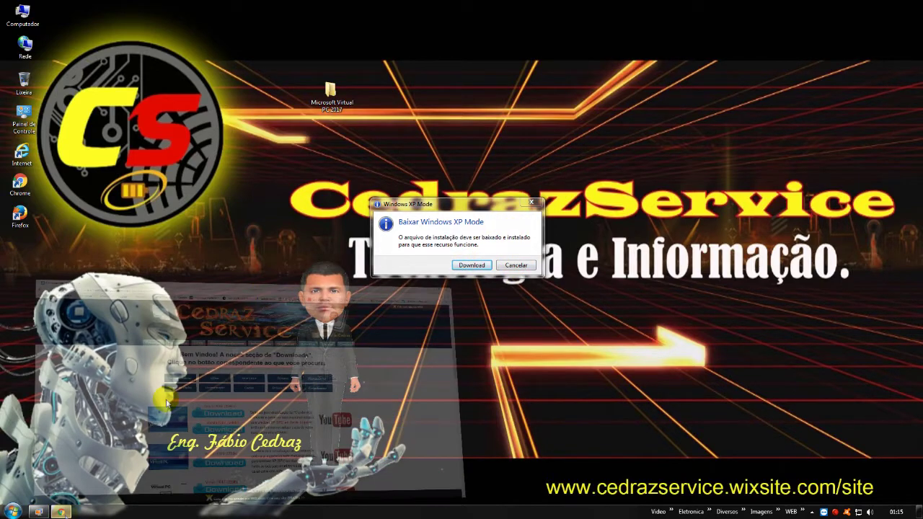
click(61, 512)
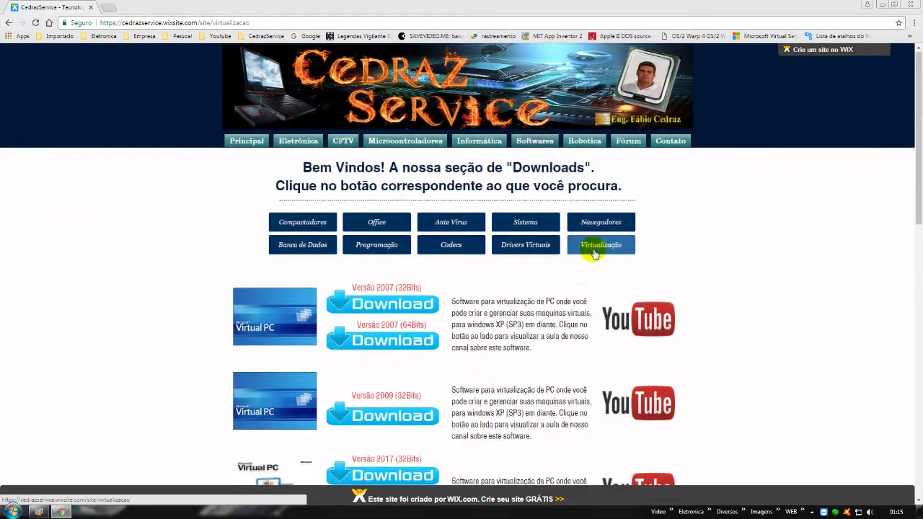
scroll(594, 252, down, 3)
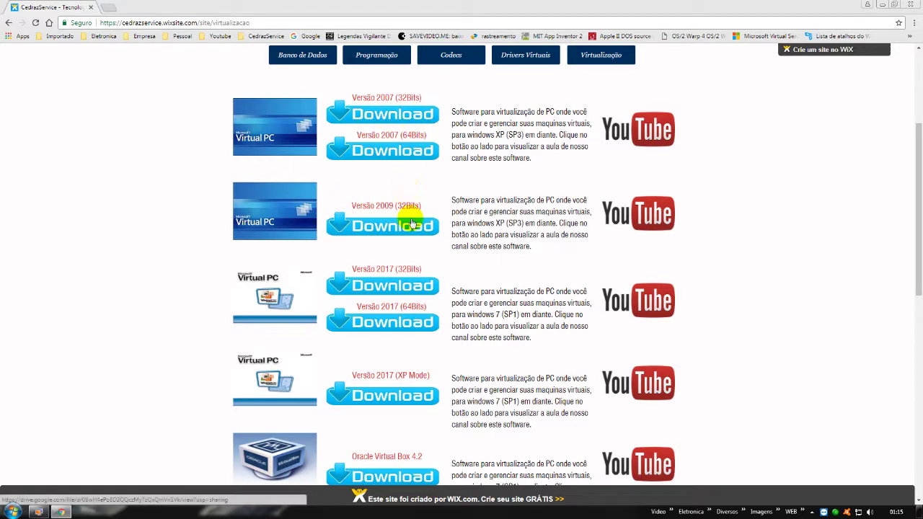
scroll(408, 216, down, 2)
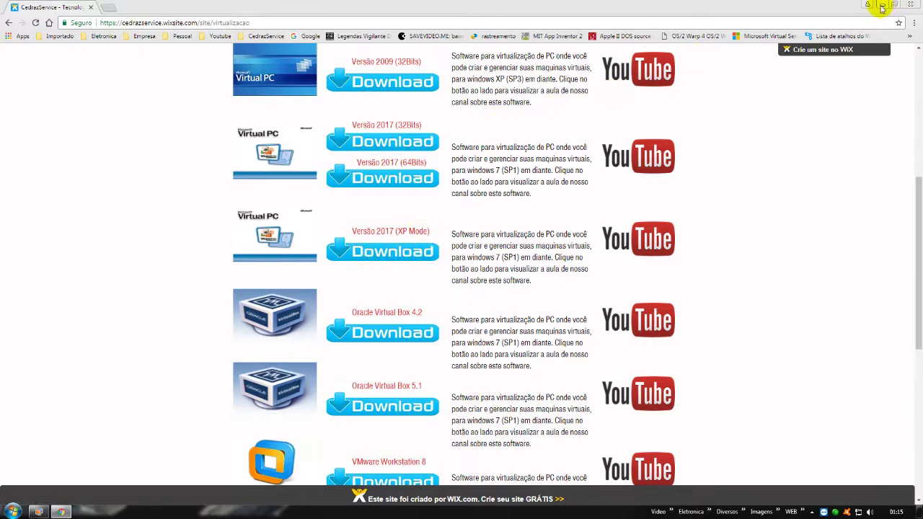
click(883, 5)
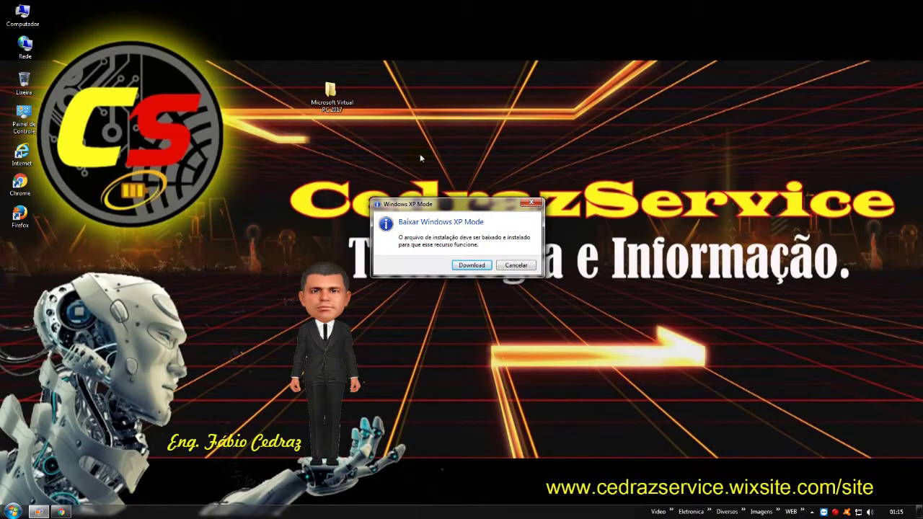
click(516, 265)
Run the WindowsXPMode_pt-br installer from the desktop folder Microsoft Virtual PC 2017 as administrator.
double_click(340, 107)
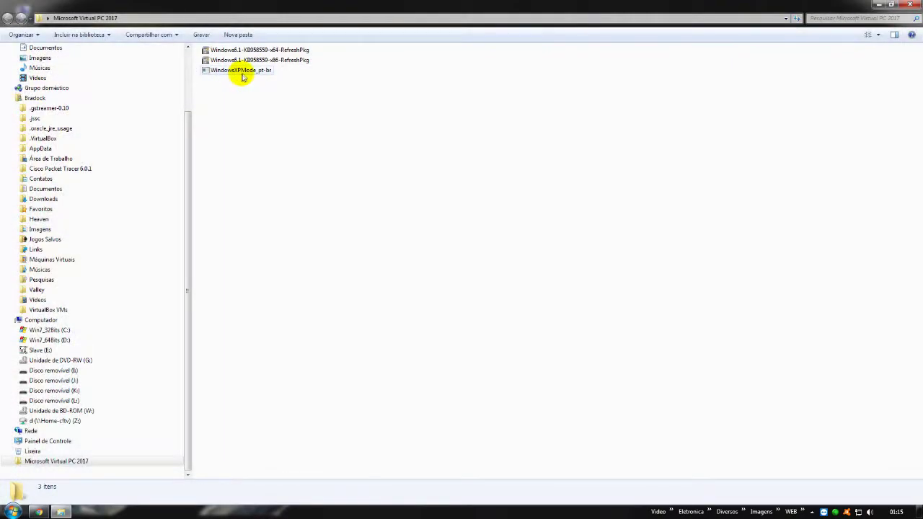
click(238, 71)
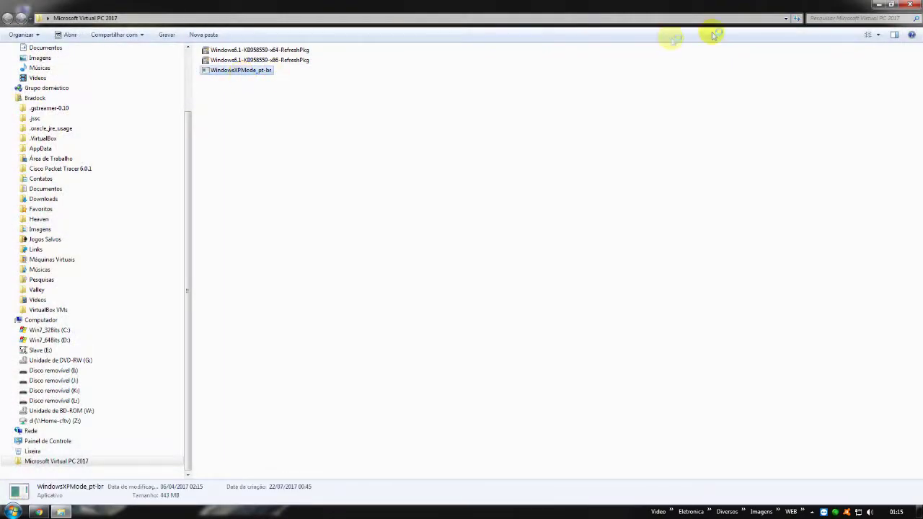
right_click(252, 70)
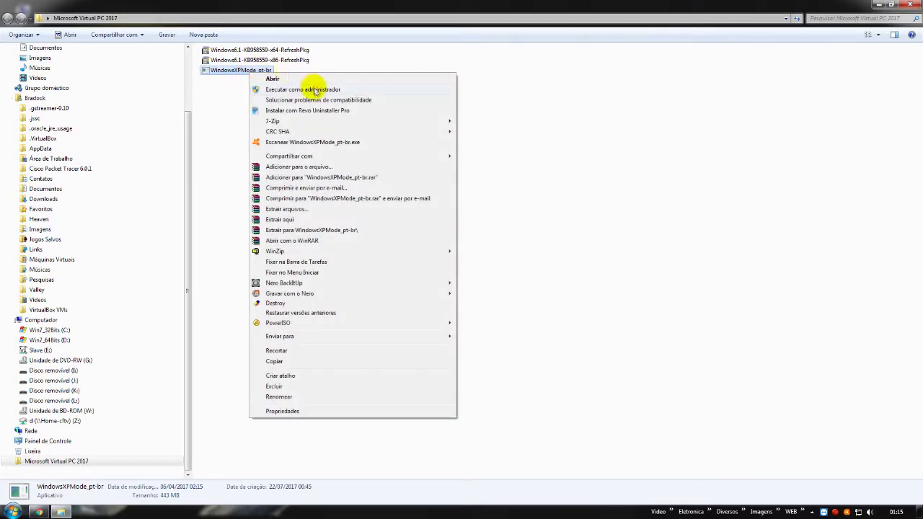
click(315, 90)
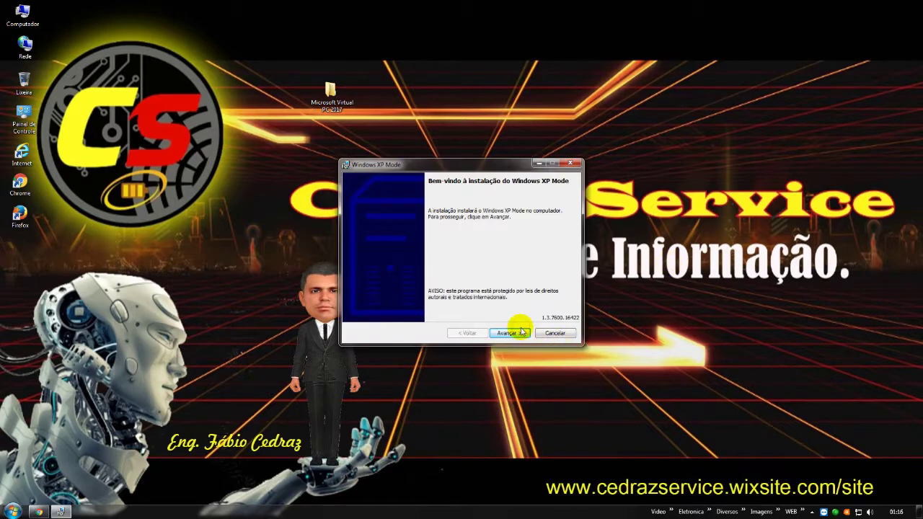
Install Windows XP Mode with the default options and finish the wizard with Iniciar Windows XP Mode enabled.
click(521, 333)
click(516, 334)
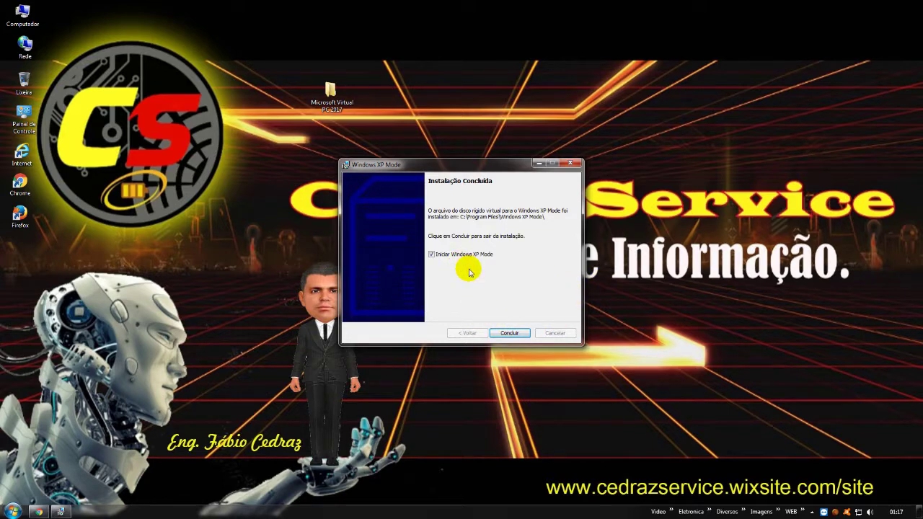
click(511, 333)
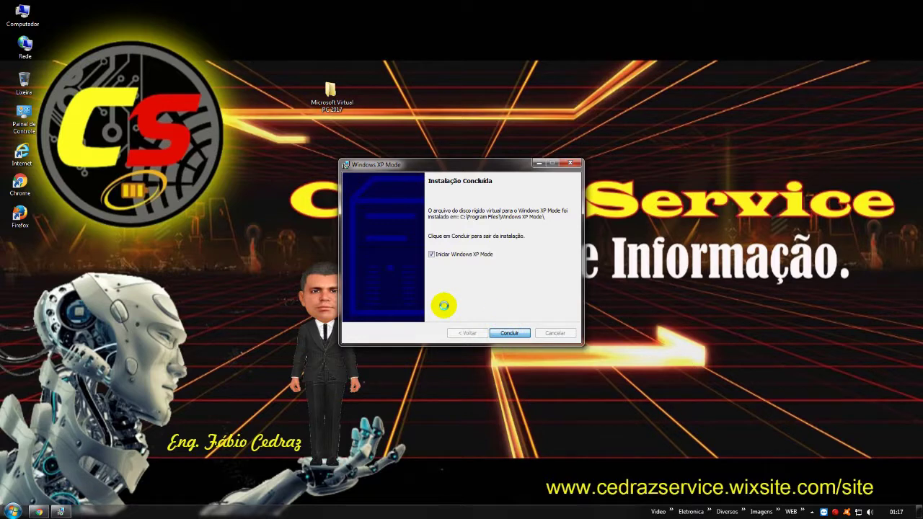
Accept the Windows XP Mode license terms and enter and confirm the XPMUser password, keeping the folder E:\Z_Virtual_Aulas and remembered credentials.
click(356, 302)
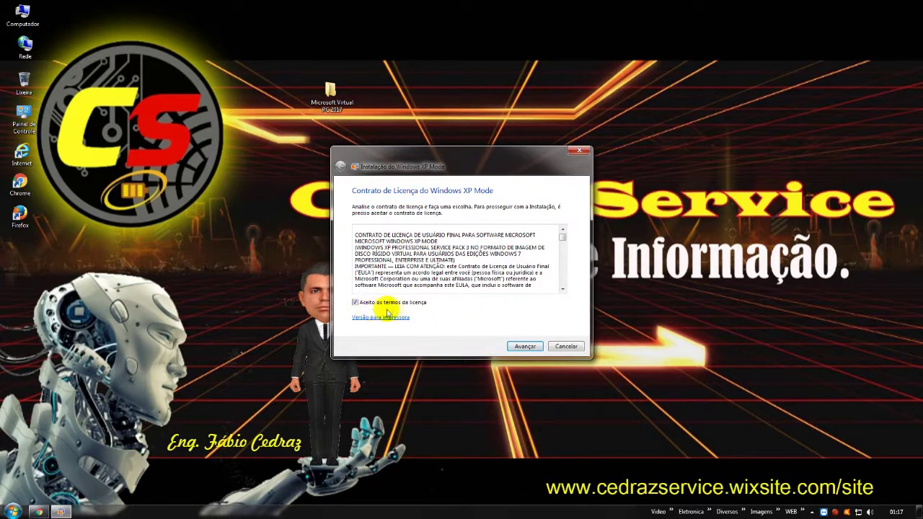
click(537, 347)
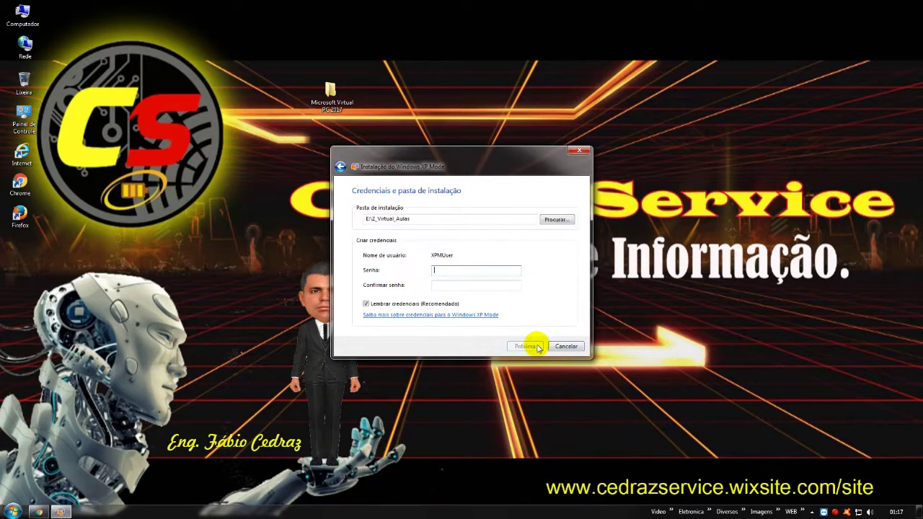
drag(445, 156, 392, 132)
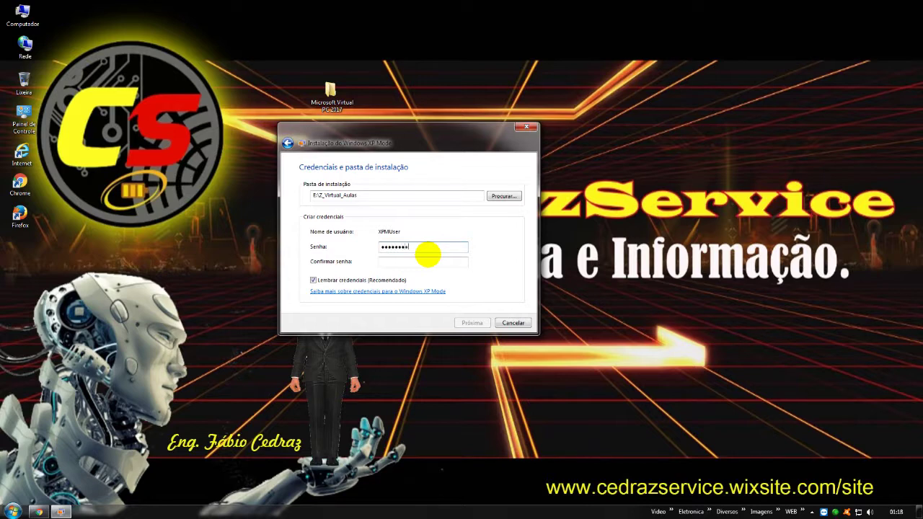
key(Tab)
text(••)
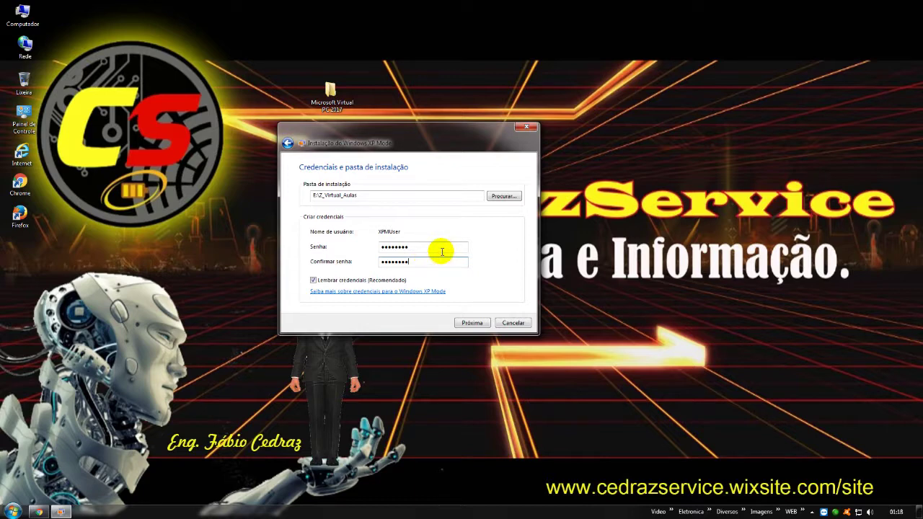
click(474, 323)
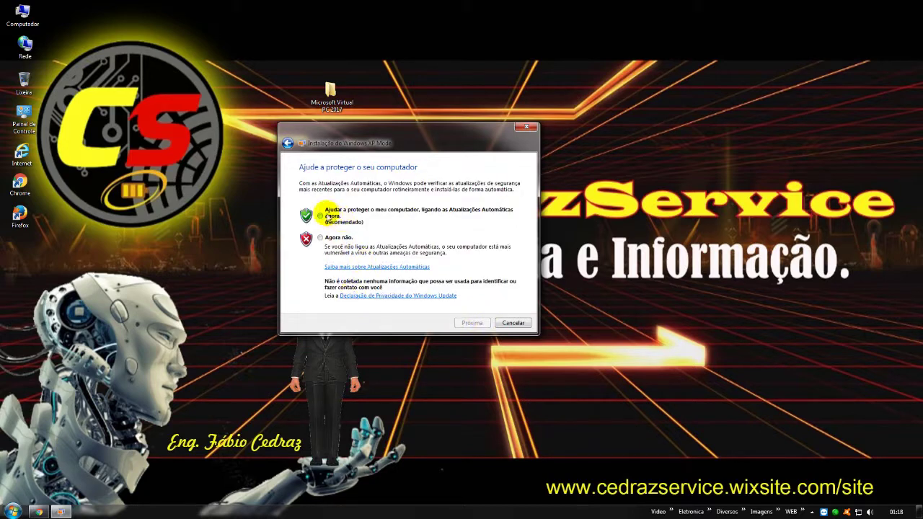
Turn on Automatic Updates for Windows XP Mode, accept drive sharing and start the configuration.
click(320, 216)
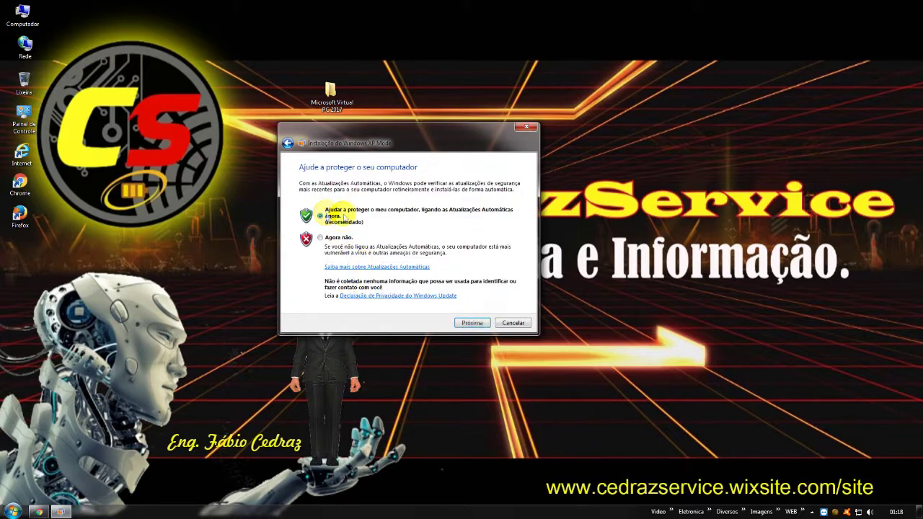
click(472, 325)
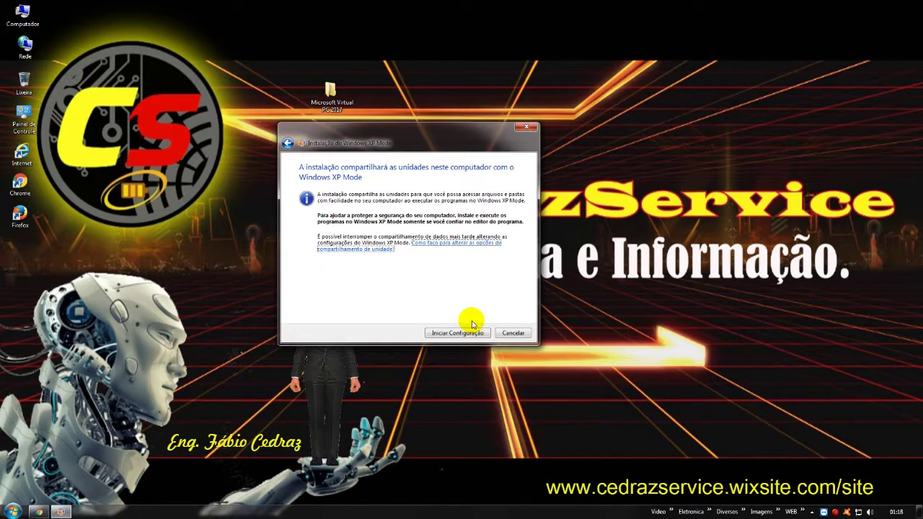
click(464, 334)
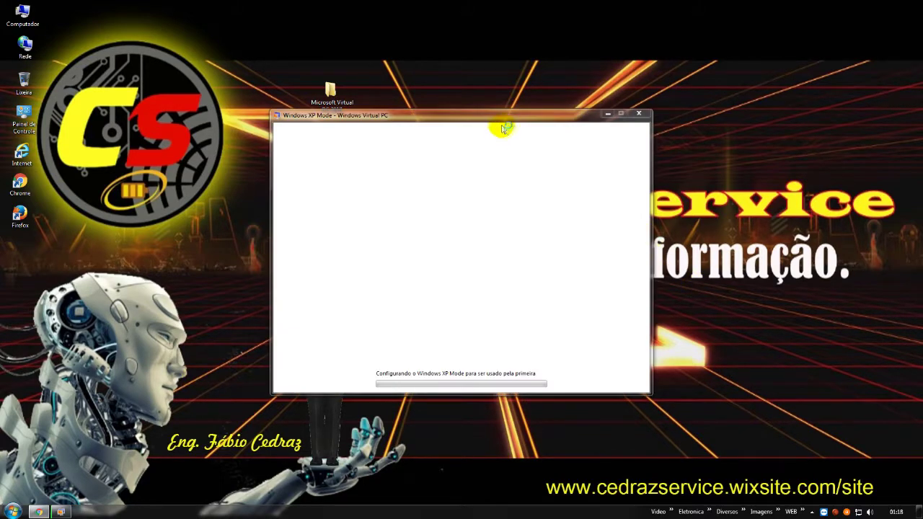
drag(498, 121, 453, 108)
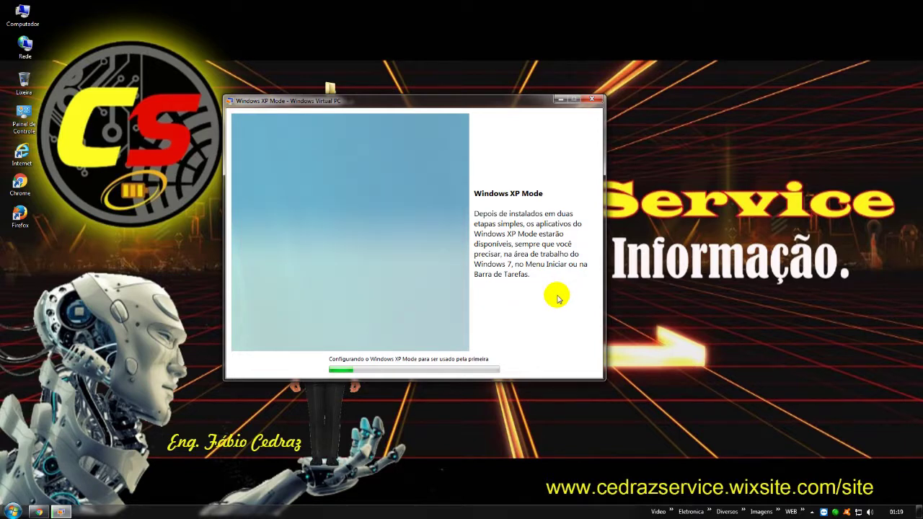
drag(501, 109, 452, 107)
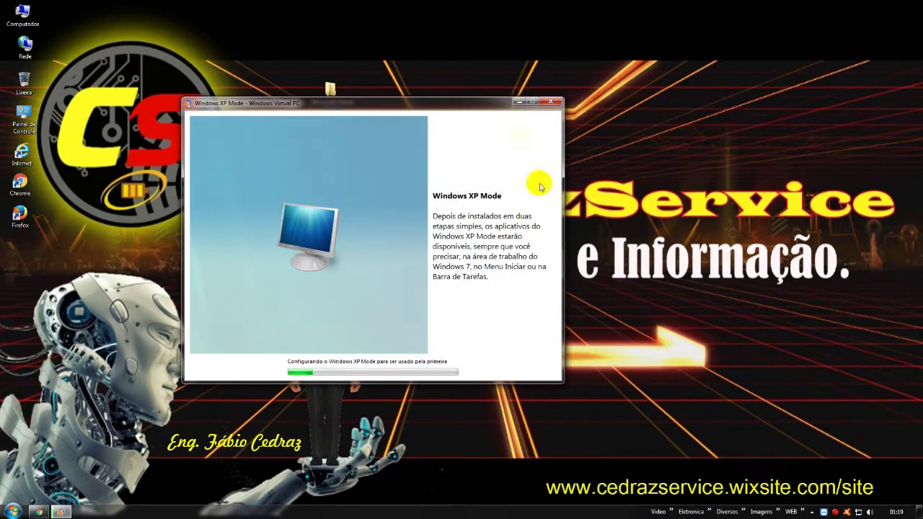
drag(489, 107, 497, 108)
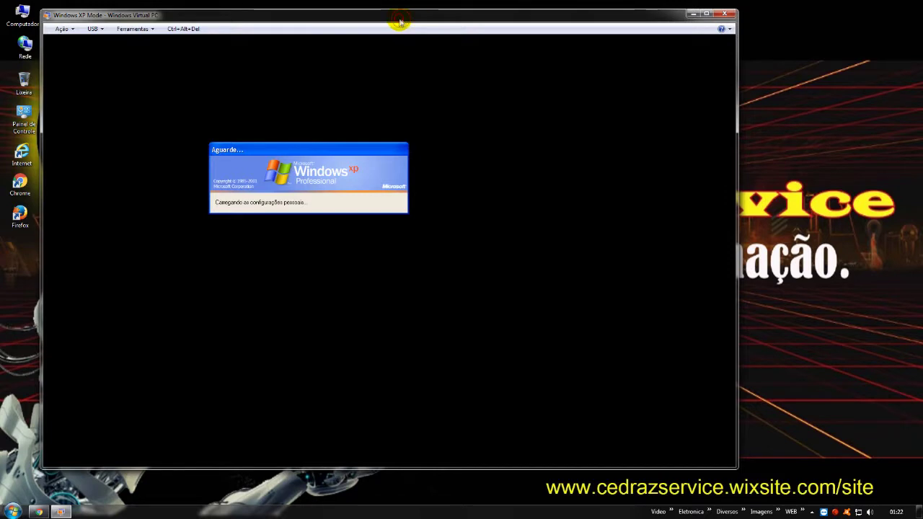
drag(397, 22, 414, 22)
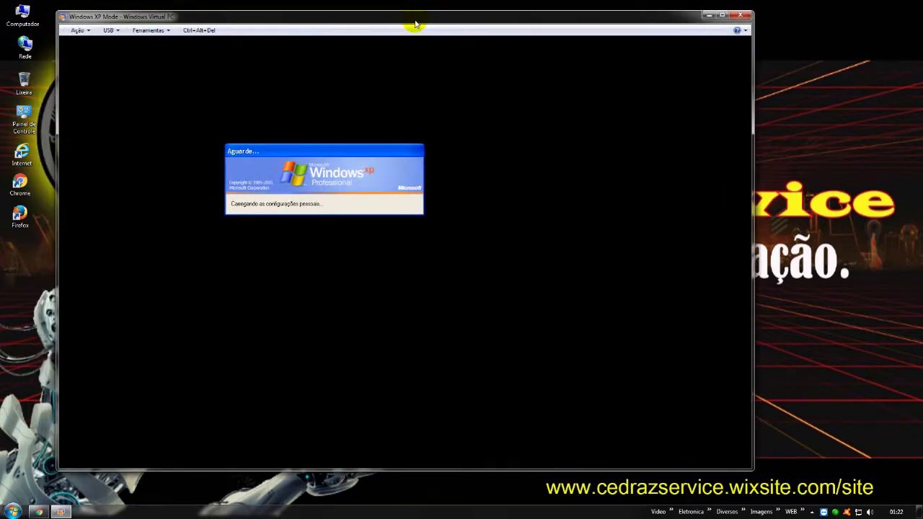
click(523, 131)
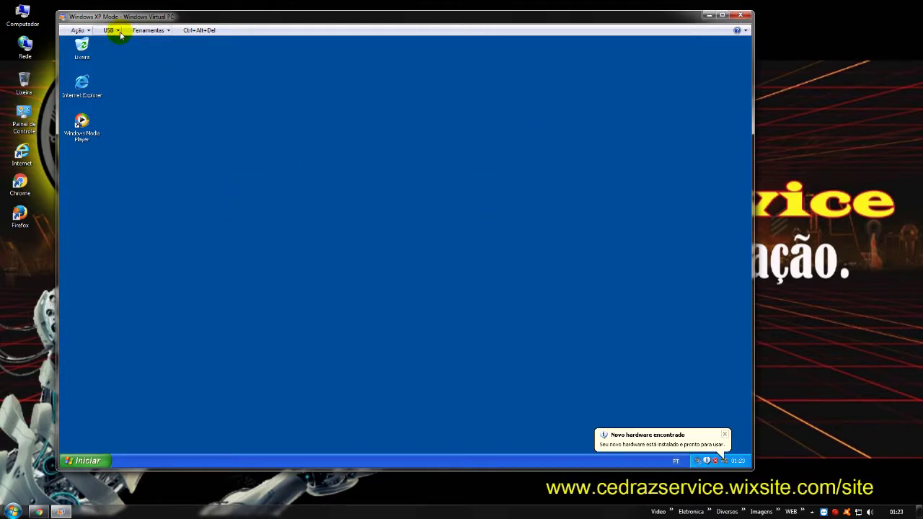
click(78, 30)
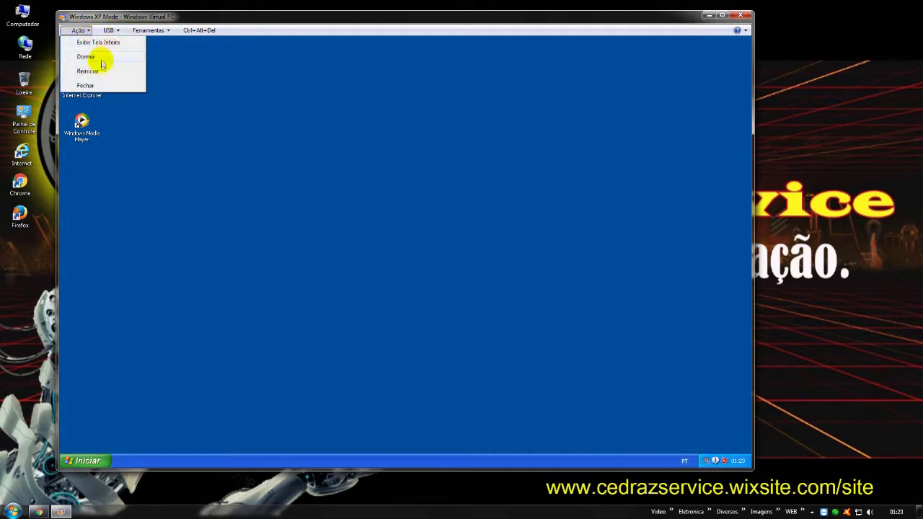
click(115, 22)
click(110, 30)
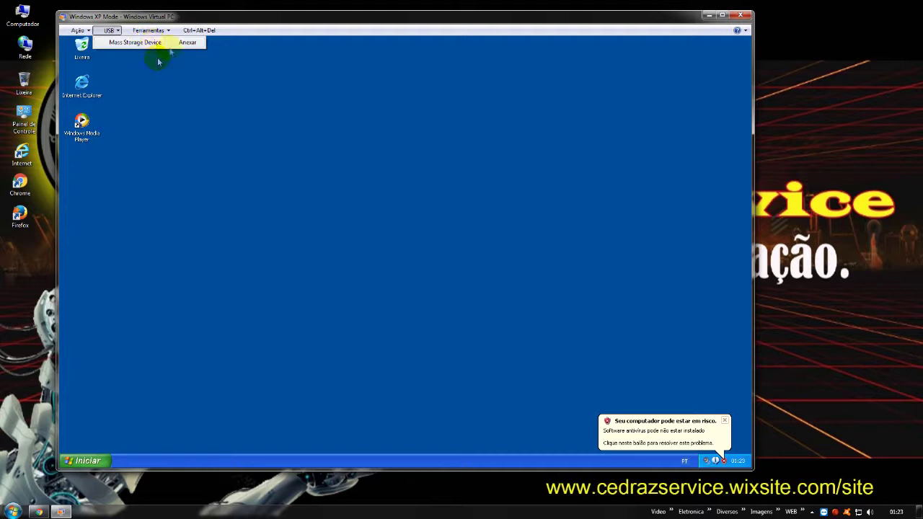
Review the Windows XP Mode virtual machine settings, including Disco Rígido 1, Discos de Cancelamento, Sistema de rede and Publicação Automática, and cancel without changes.
click(158, 31)
click(158, 31)
click(160, 53)
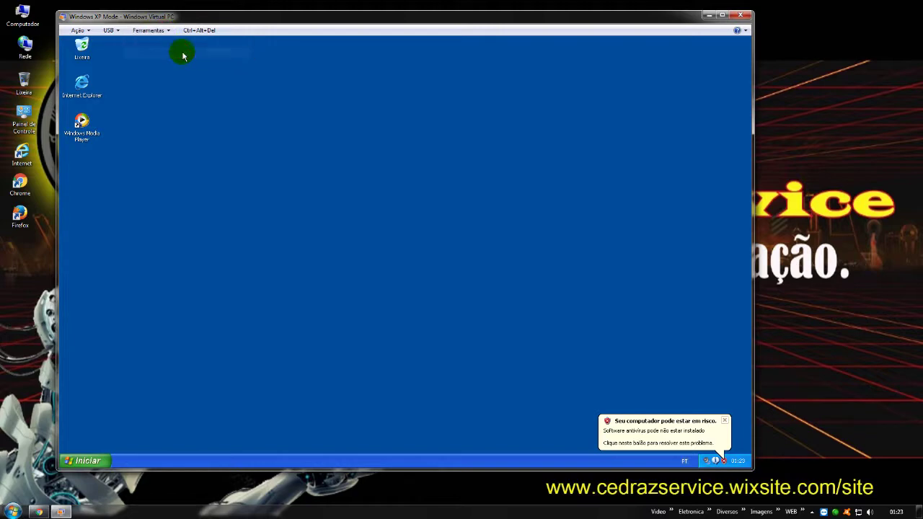
drag(408, 147, 335, 114)
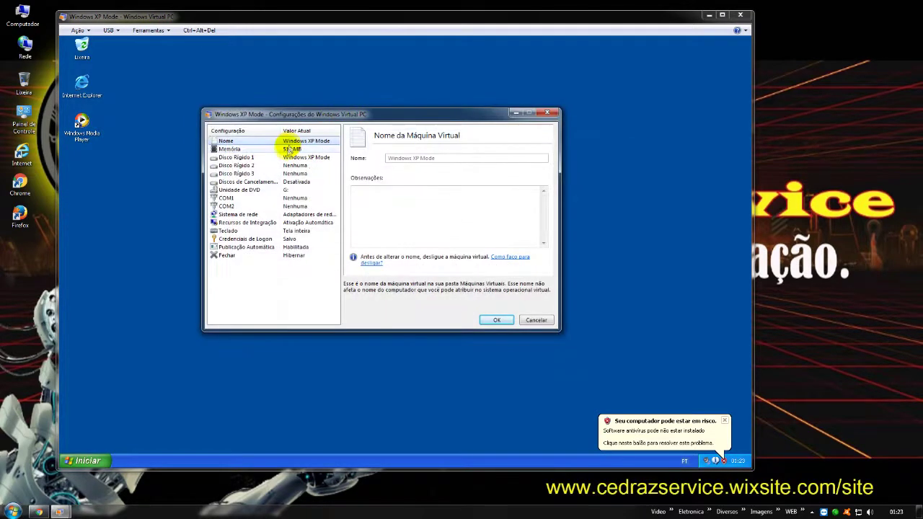
click(252, 157)
click(249, 181)
click(242, 214)
click(249, 246)
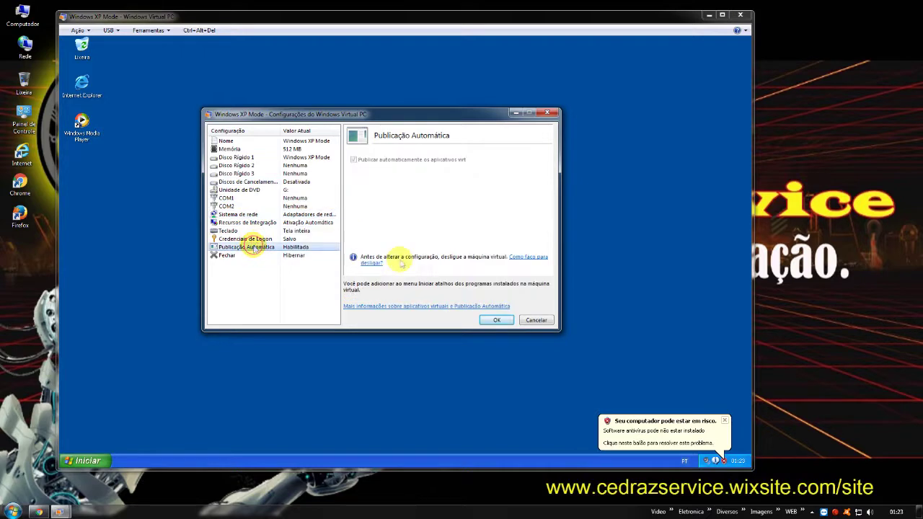
click(533, 319)
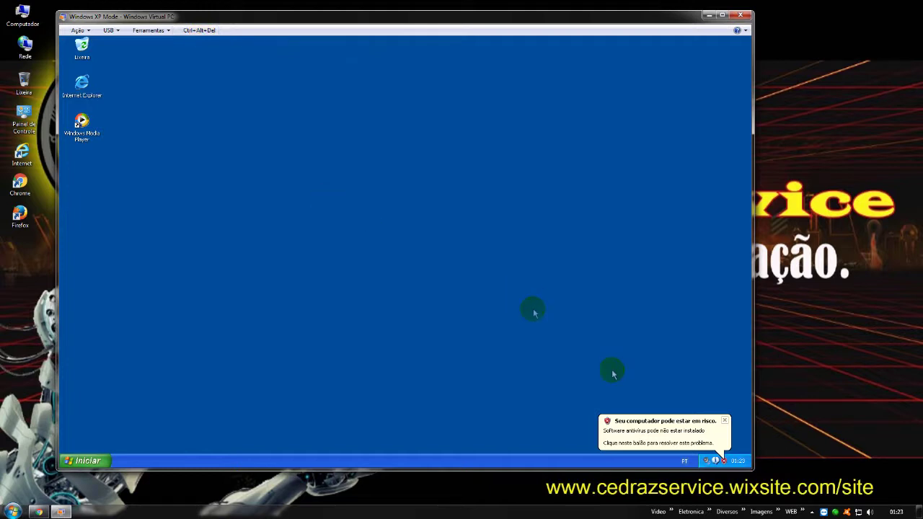
Dismiss the antivirus notification in Windows XP and open Windows Explorer from Acessórios in a maximized window.
click(726, 423)
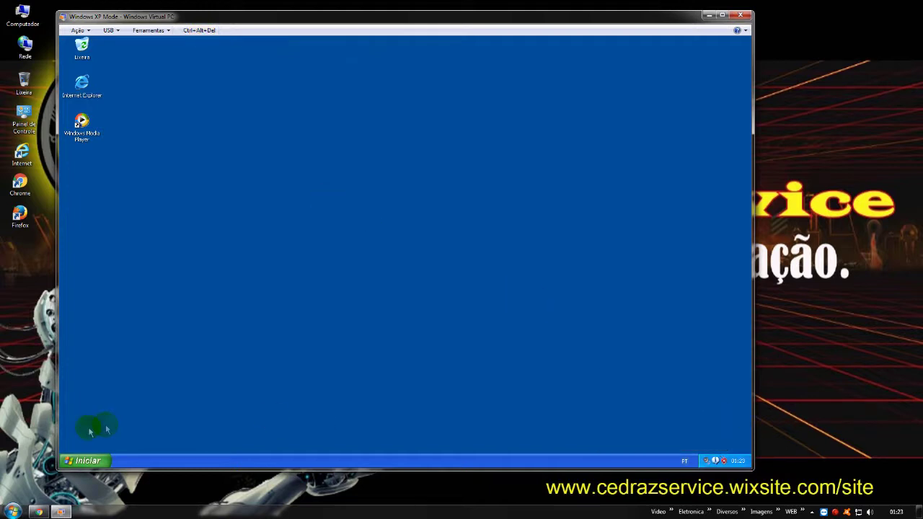
click(86, 461)
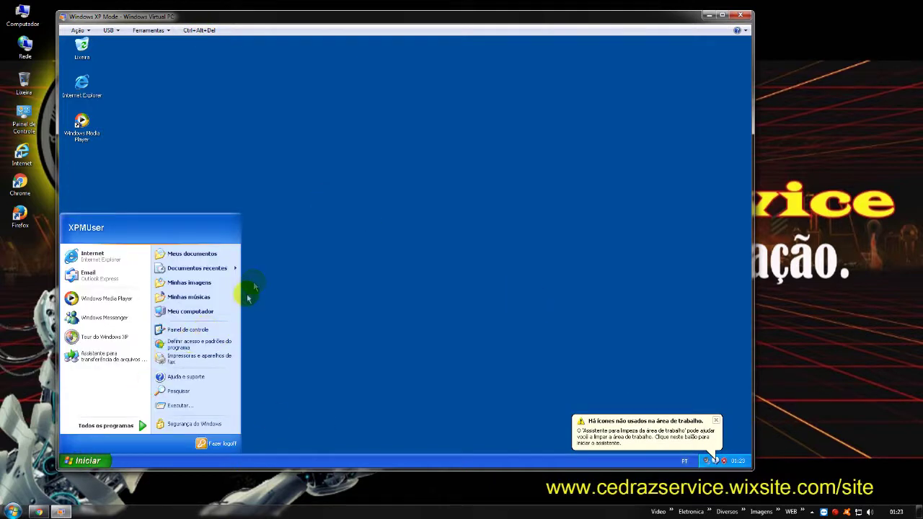
click(267, 330)
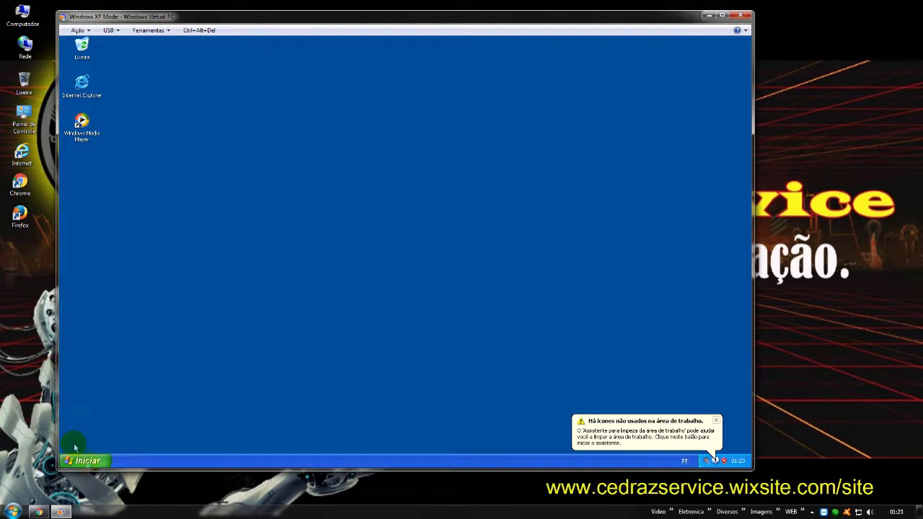
click(83, 458)
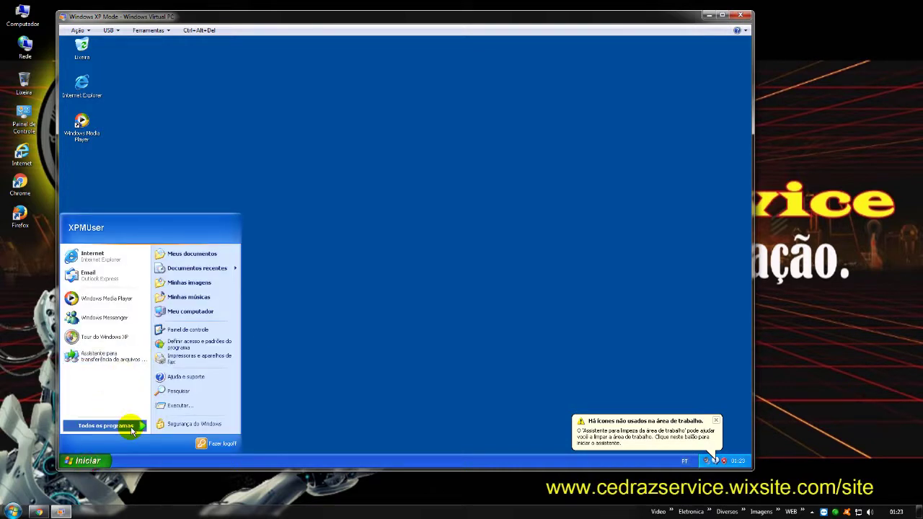
mouse_move(132, 430)
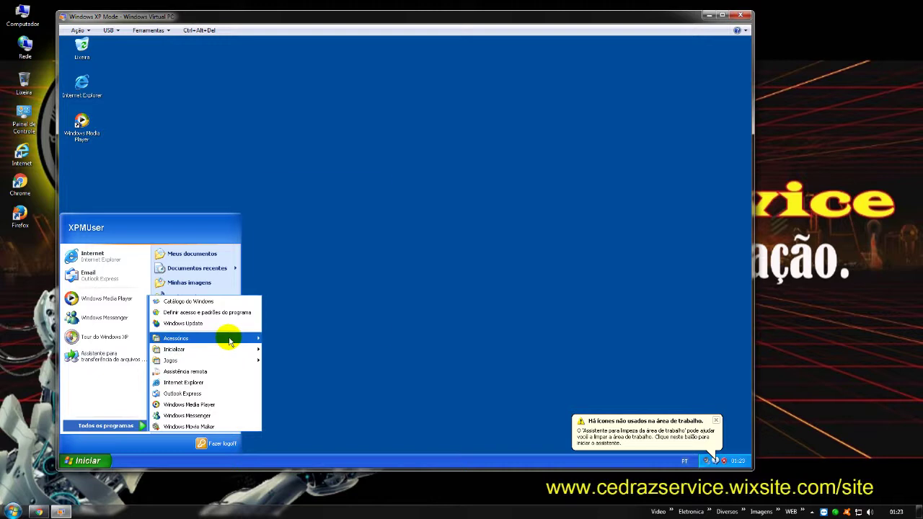
mouse_move(229, 341)
click(302, 329)
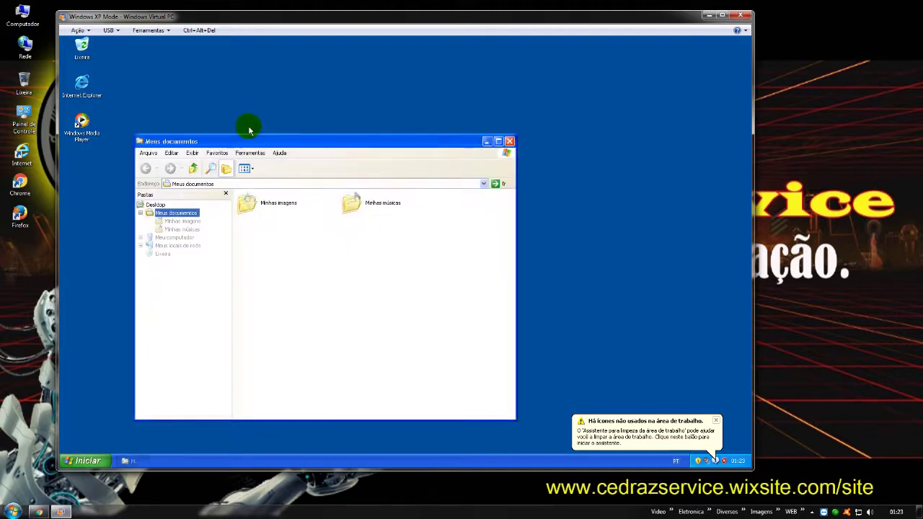
click(499, 141)
Examine Meus locais de rede, Meu computador and the hidden contents of Disco local (C:), and close Windows Explorer.
click(101, 146)
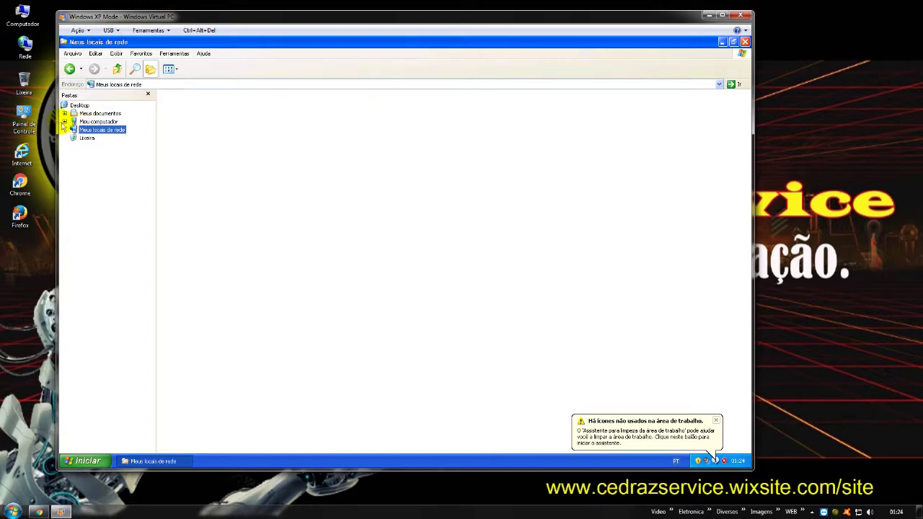
click(101, 121)
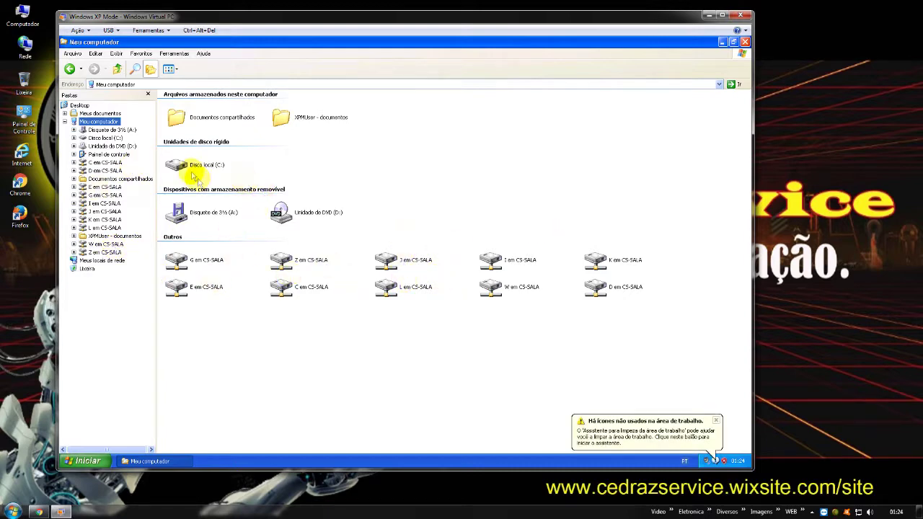
click(105, 138)
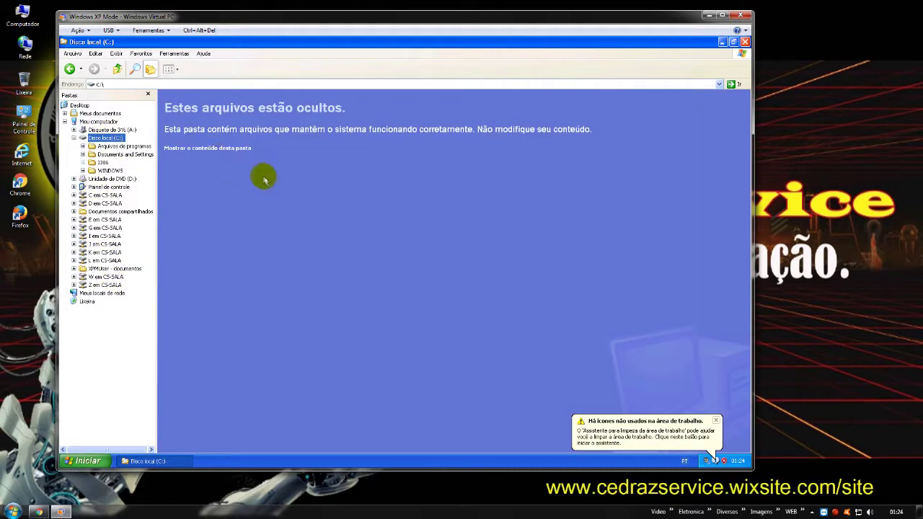
click(182, 148)
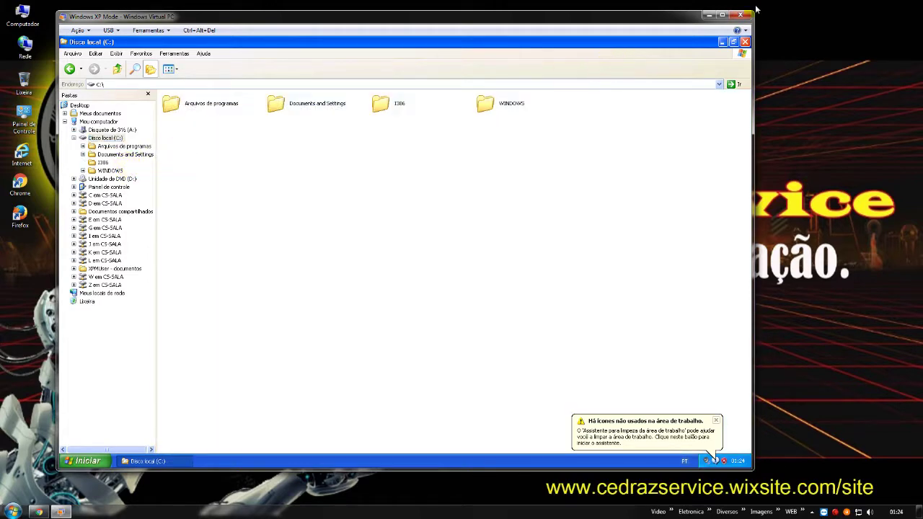
right_click(580, 41)
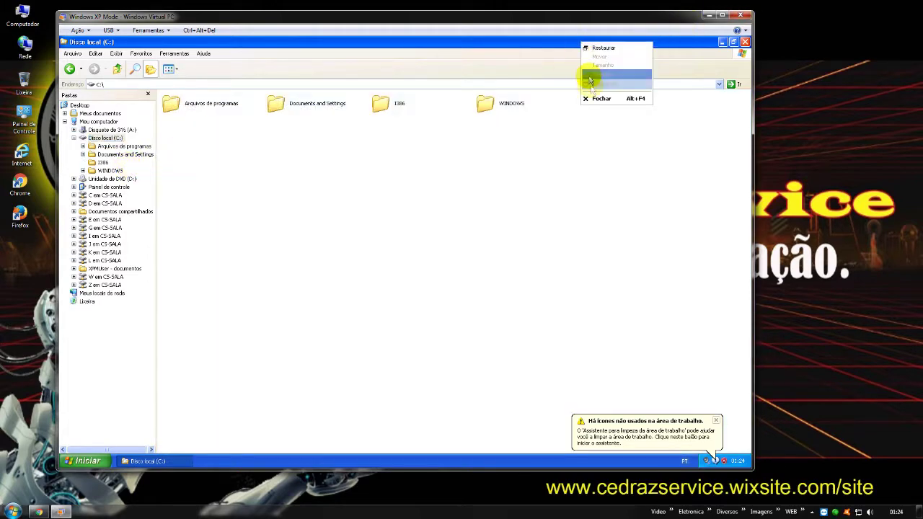
click(591, 98)
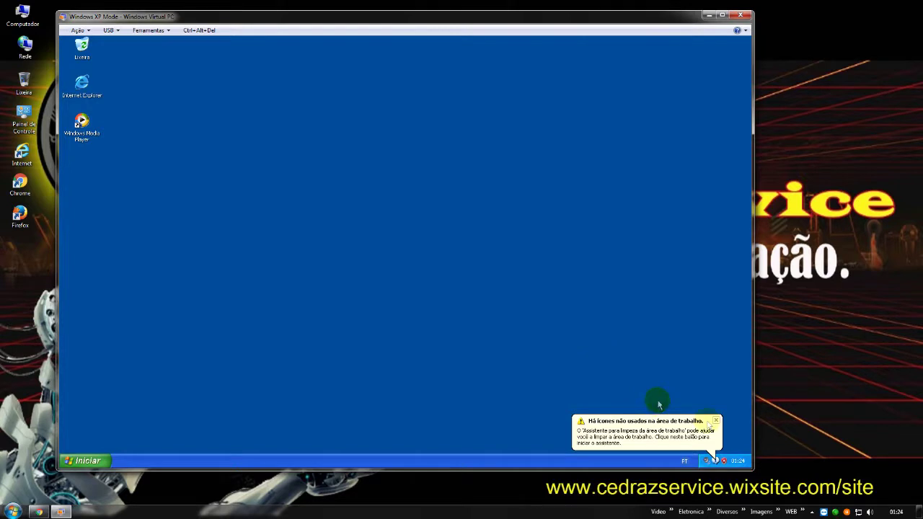
Dismiss the unused desktop icons notification in Windows XP and shut the Windows XP Mode session with the Fechar action.
click(715, 421)
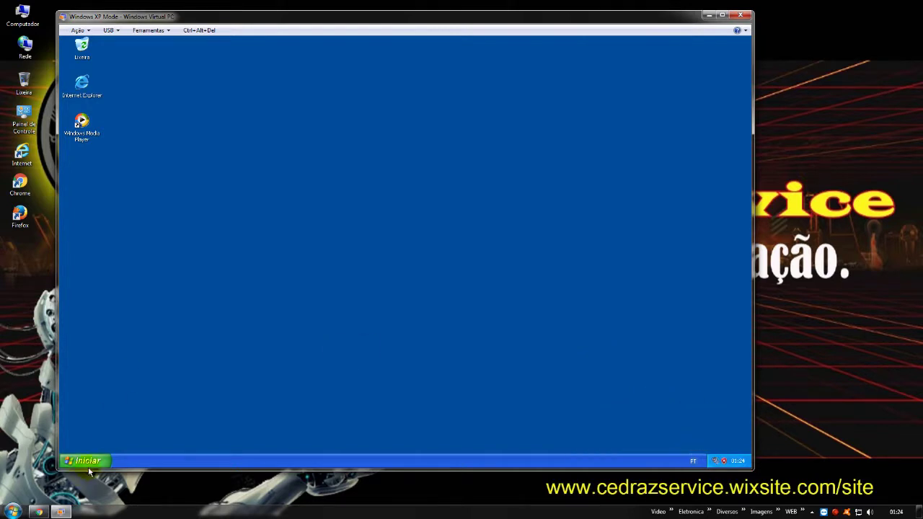
click(86, 461)
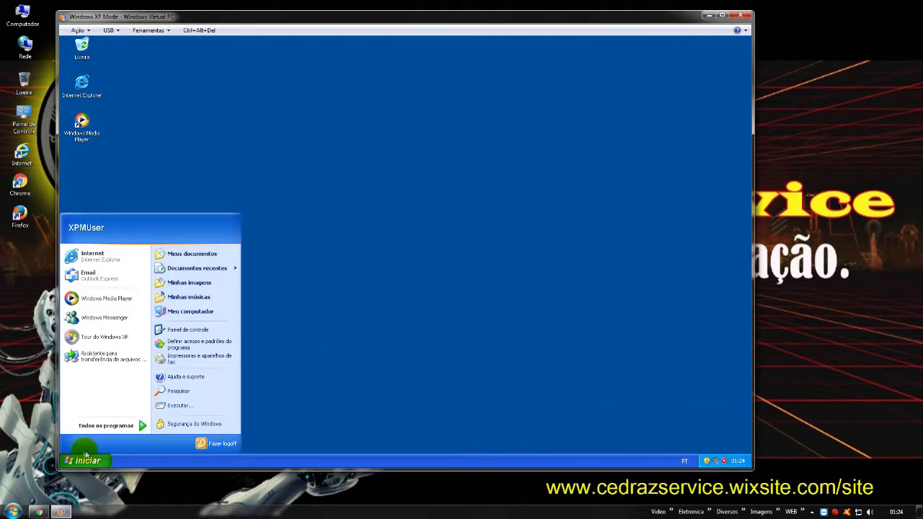
click(329, 254)
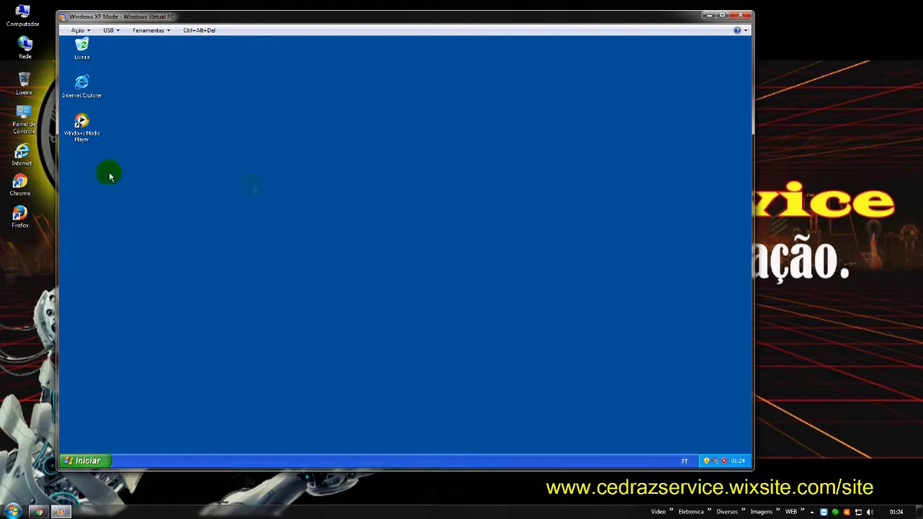
click(77, 30)
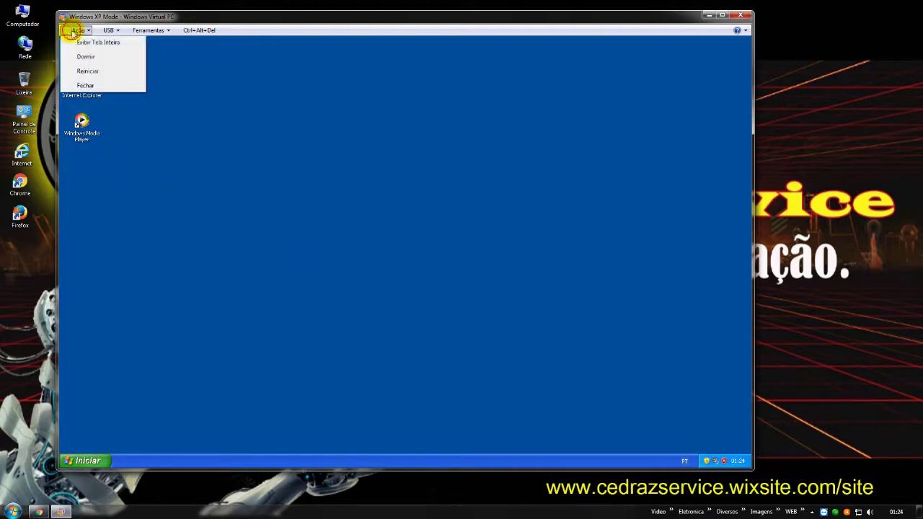
click(104, 85)
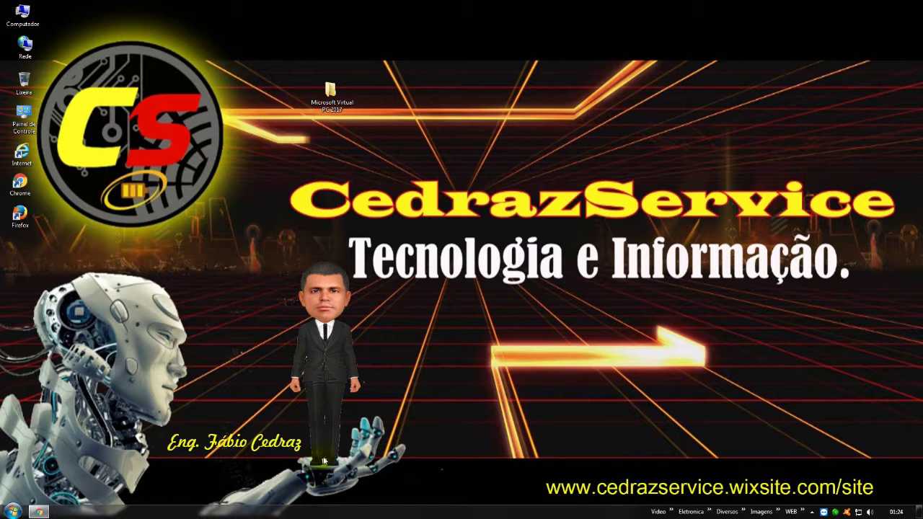
Start Windows XP Mode again from the Windows Virtual PC program group and close its window to hibernate the machine.
click(13, 511)
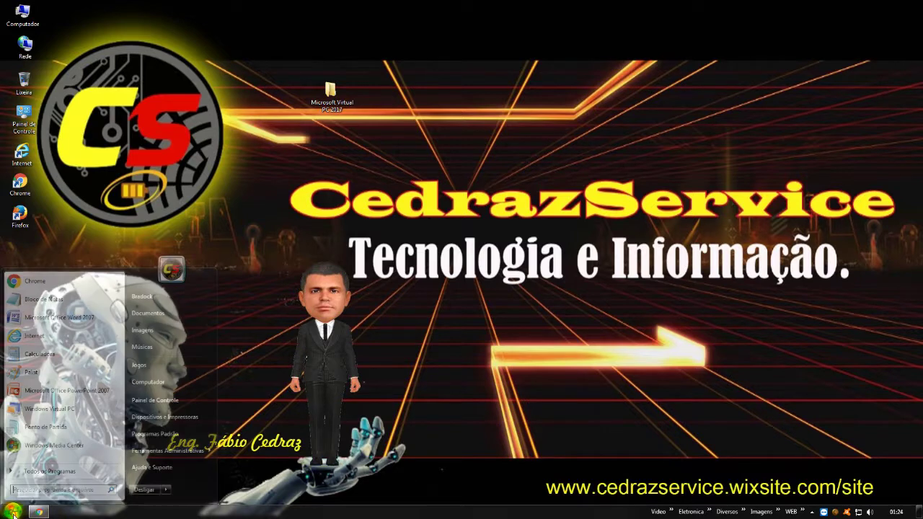
click(56, 470)
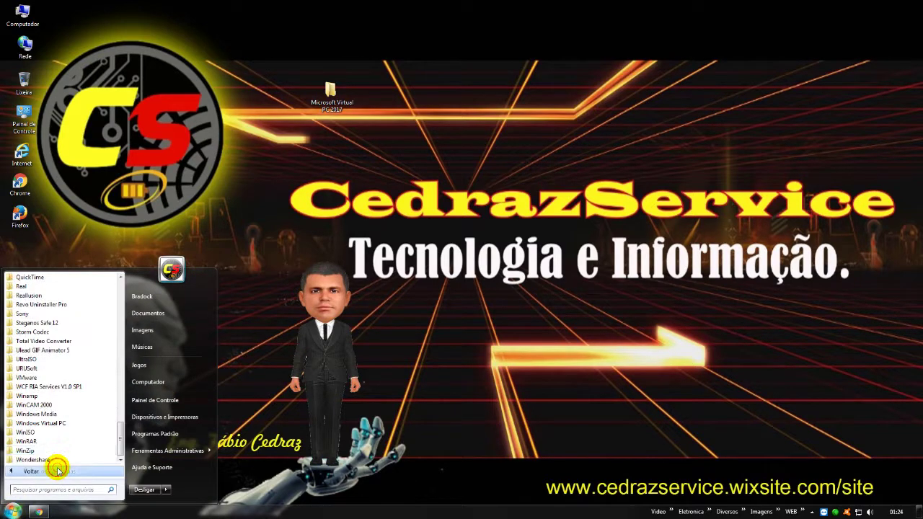
click(64, 426)
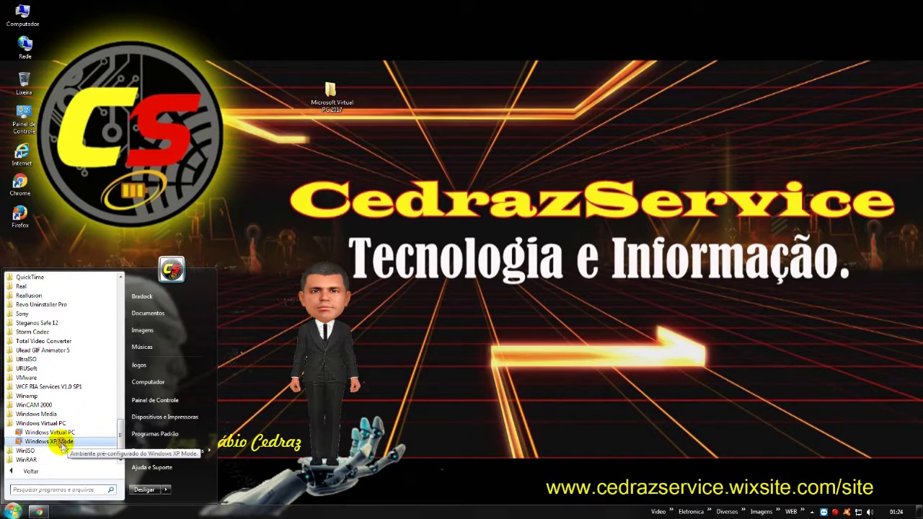
click(62, 440)
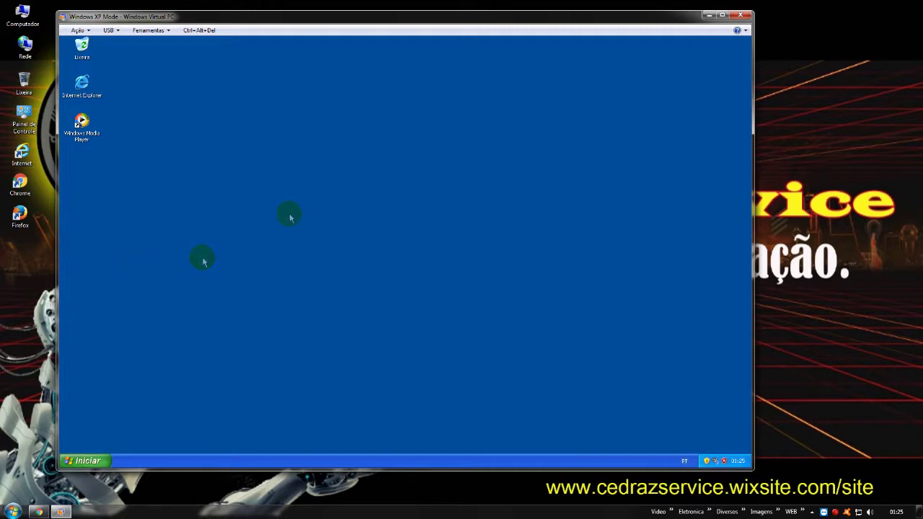
click(742, 16)
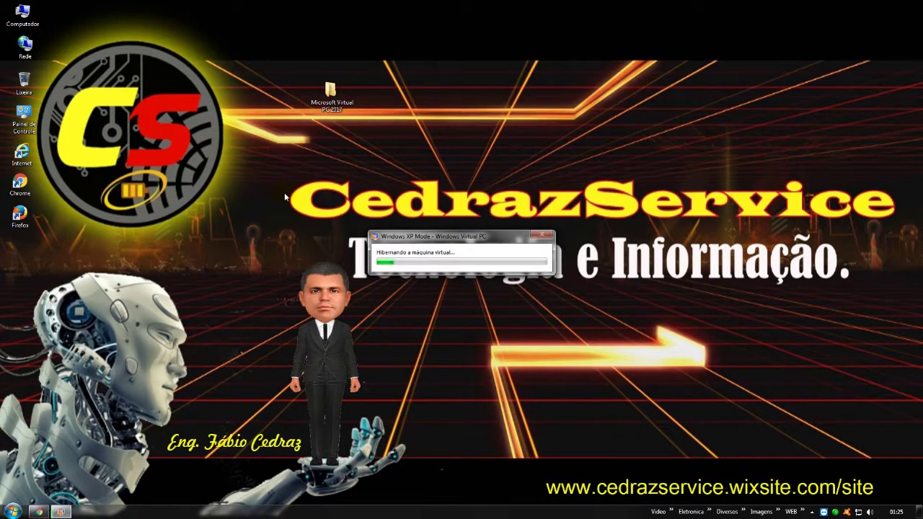
Review the installers in the Microsoft Virtual PC 2017 folder and the machines in Máquinas Virtuais, closing each Explorer window.
double_click(329, 97)
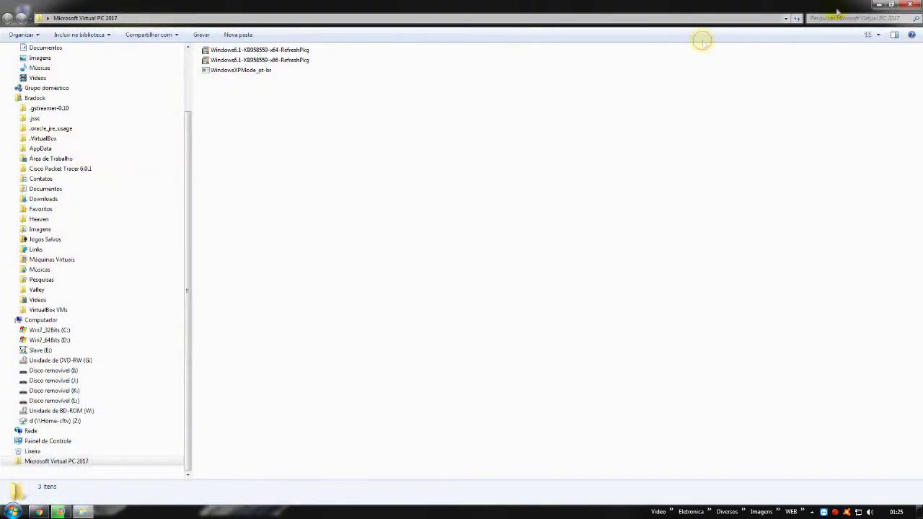
click(910, 4)
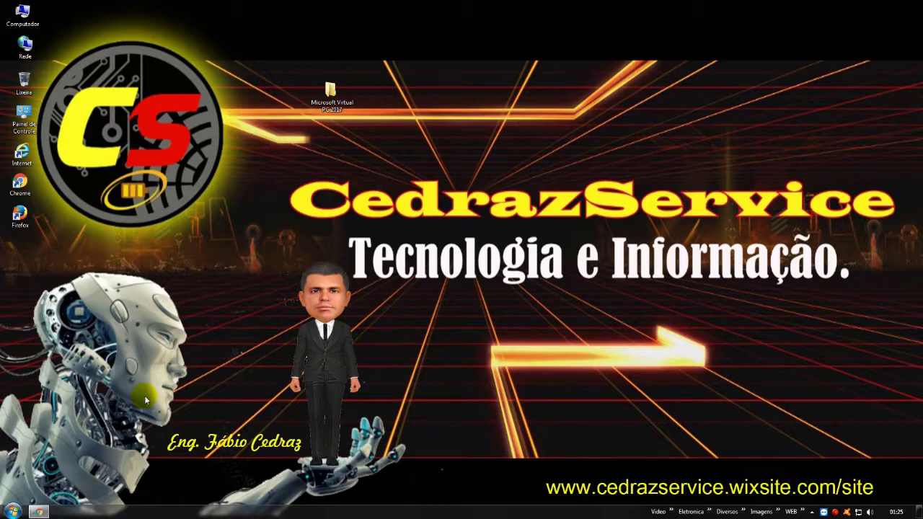
key(super+e)
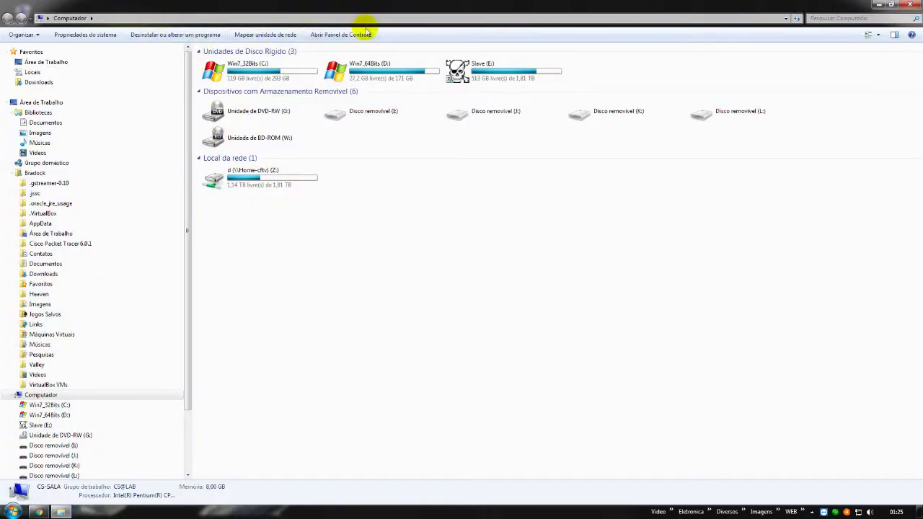
click(52, 336)
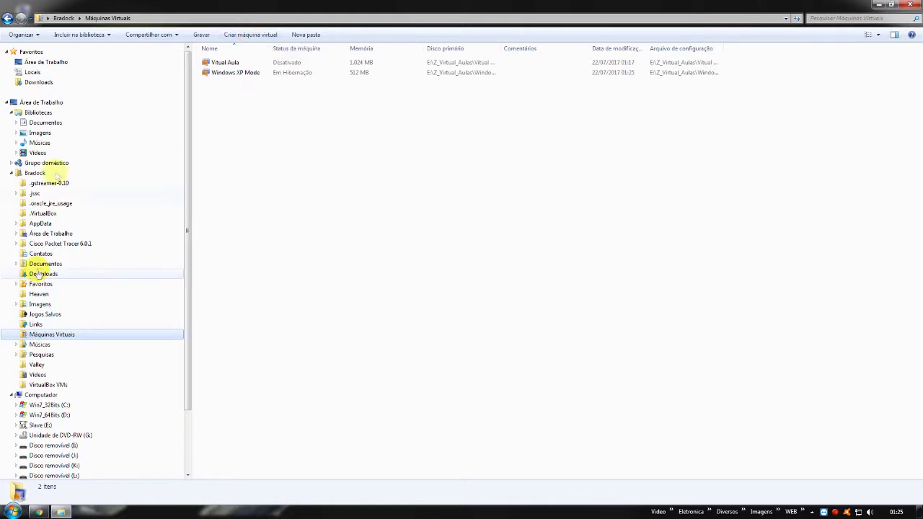
click(43, 396)
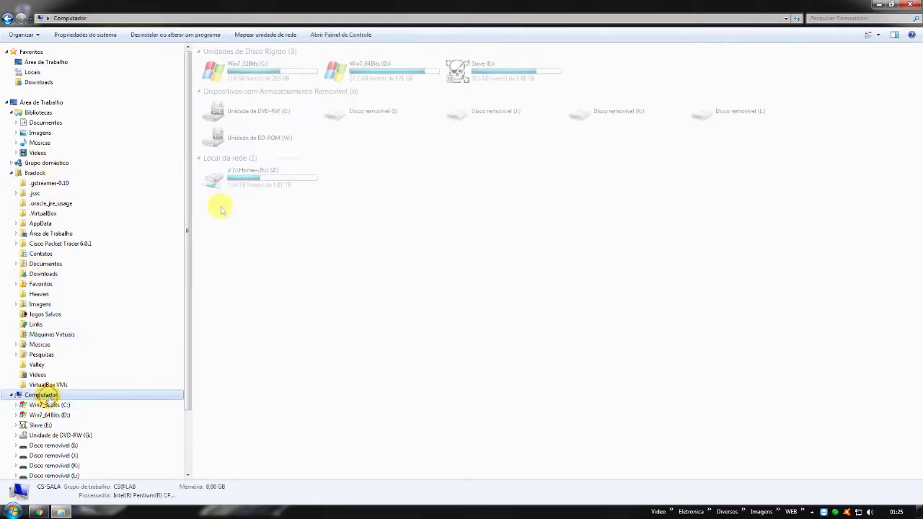
click(58, 335)
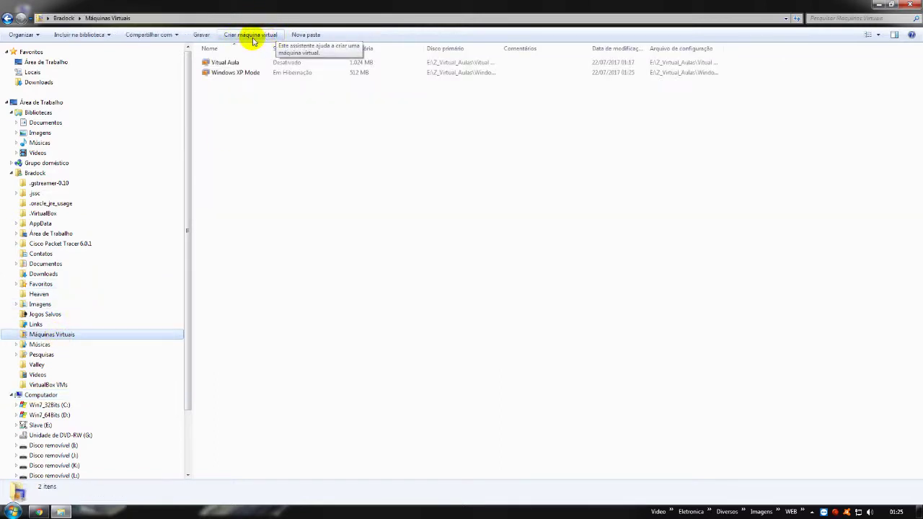
click(914, 5)
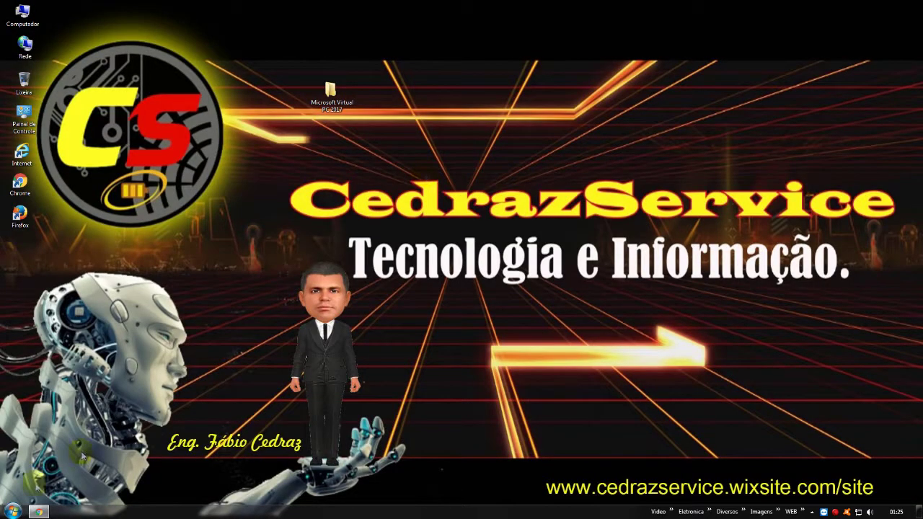
Open the Windows 7 Painel de Controle and display the list of installed programs for uninstalling.
click(12, 511)
click(12, 511)
double_click(24, 122)
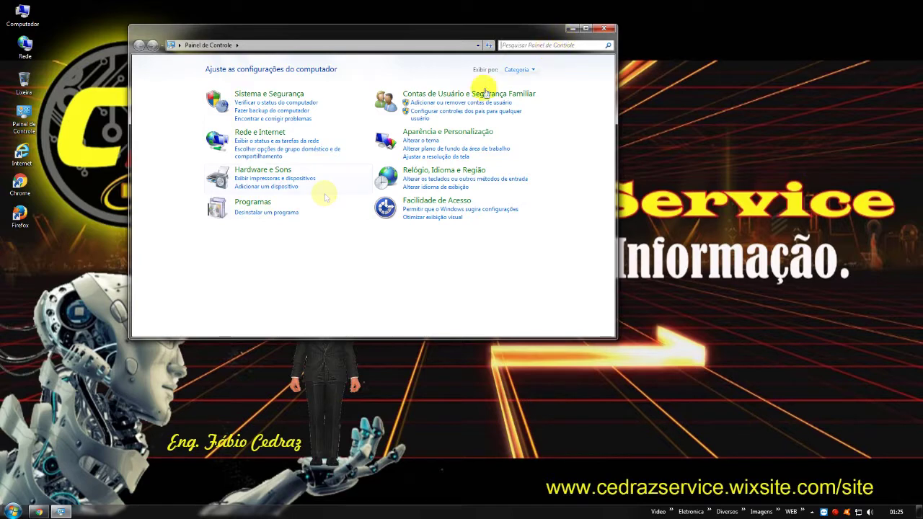
click(280, 213)
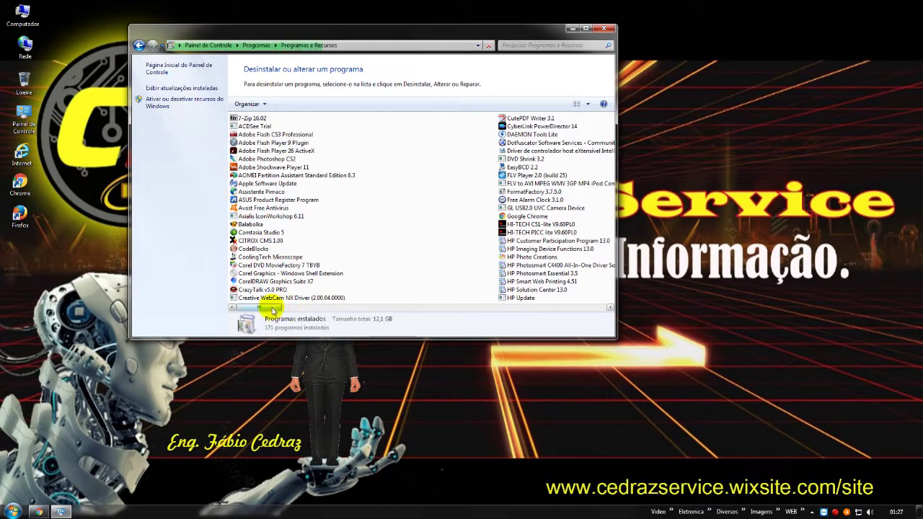
Uninstall Windows XP Mode from the installed programs, accepting the deletion of all its files and virtual disk data.
drag(261, 308, 533, 307)
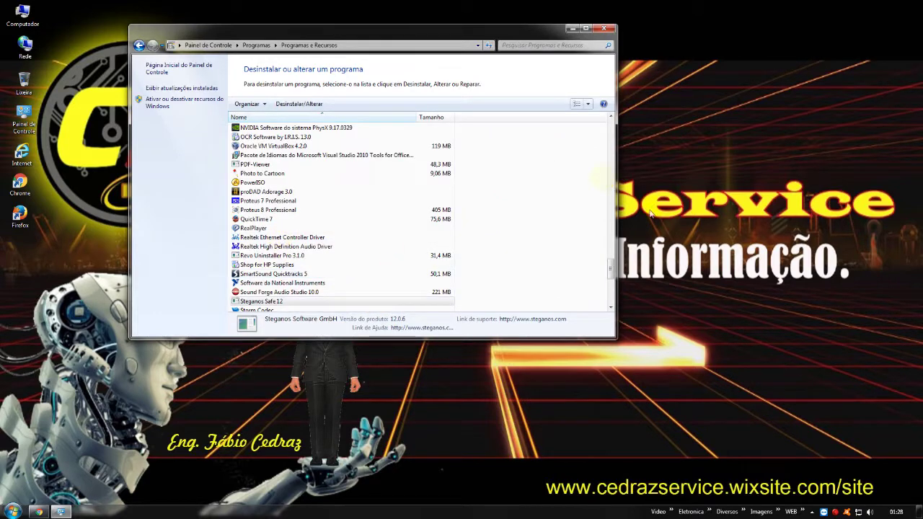
drag(610, 271, 610, 297)
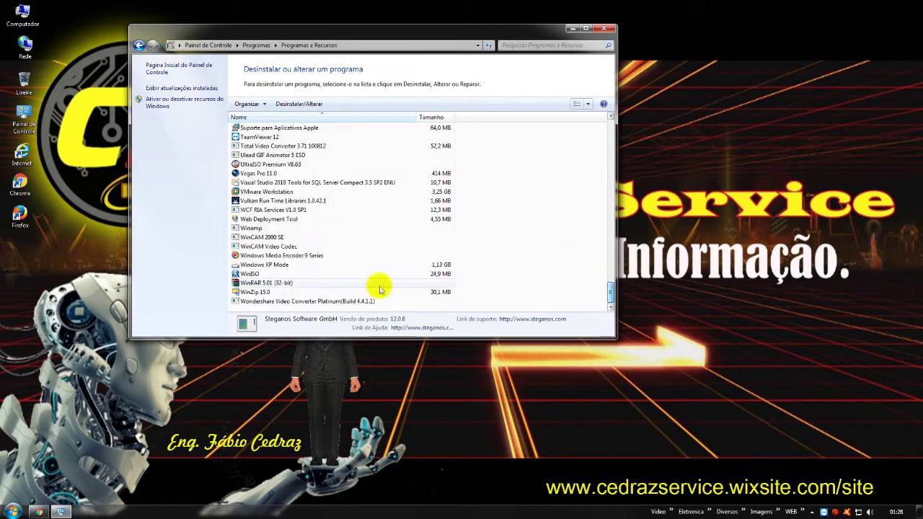
click(297, 265)
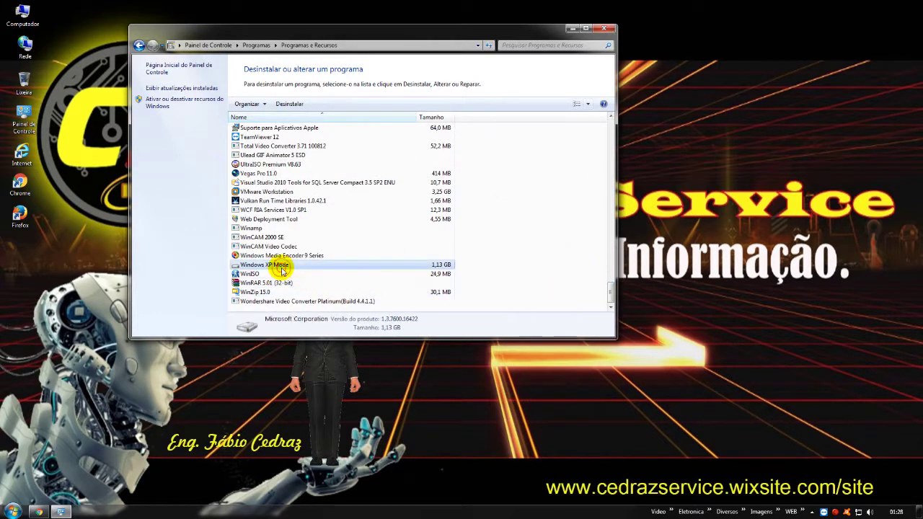
click(290, 104)
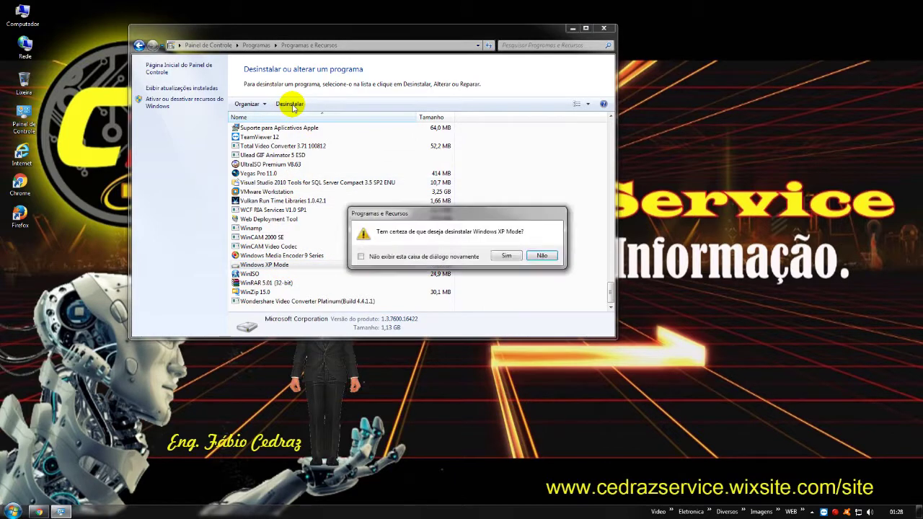
click(507, 257)
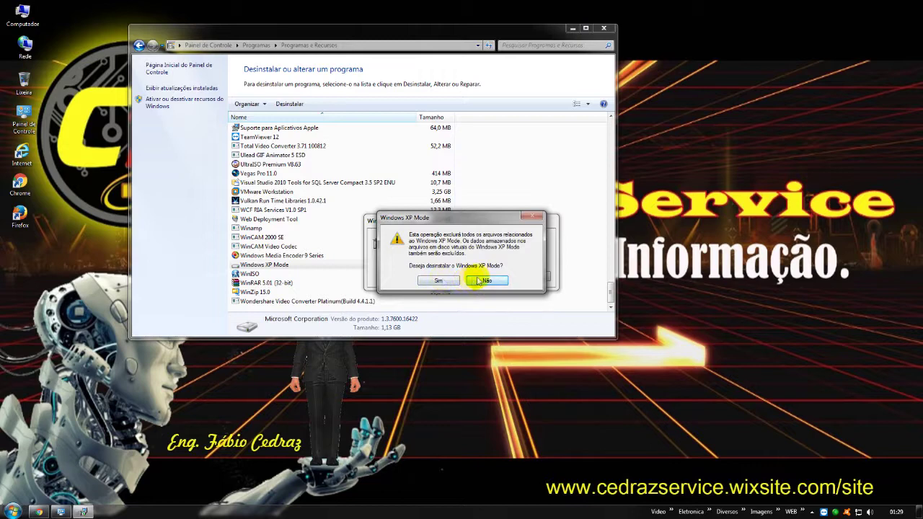
click(437, 280)
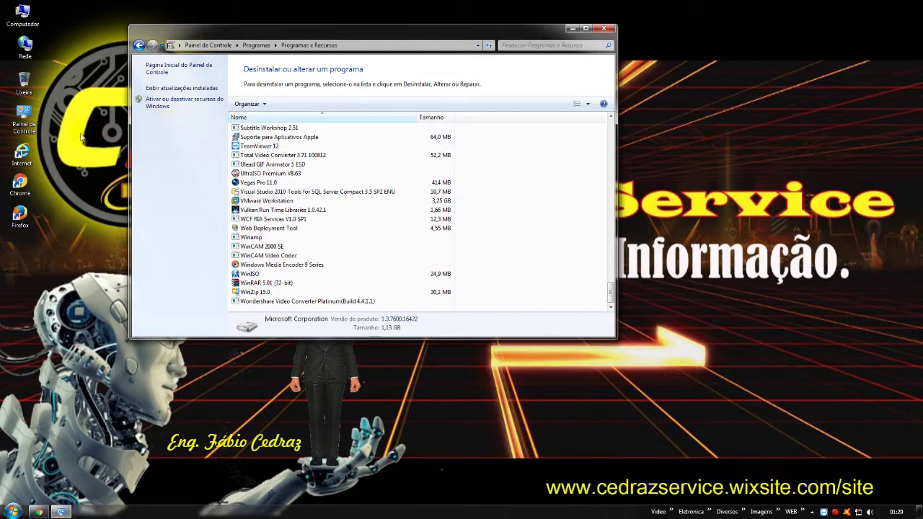
Return to the Painel de Controle home, search for "updat" and open Atualizações Instaladas through Windows Update.
click(207, 44)
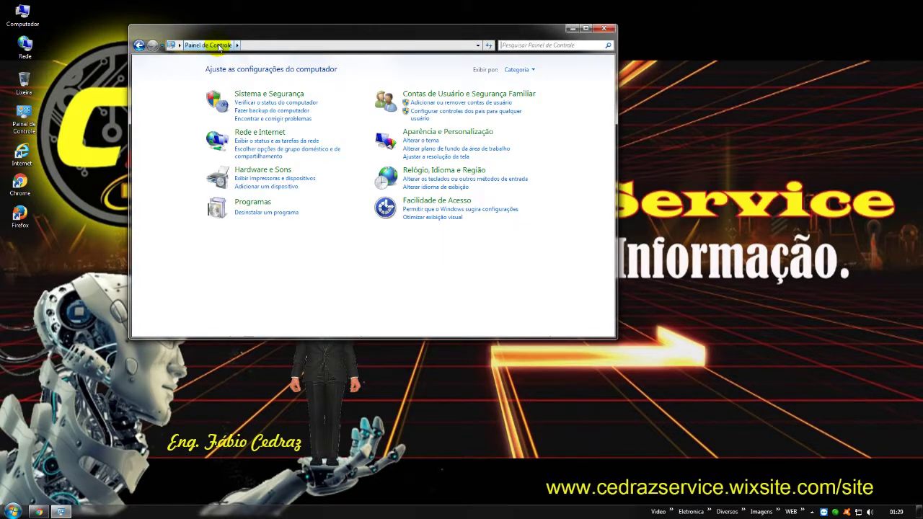
click(541, 45)
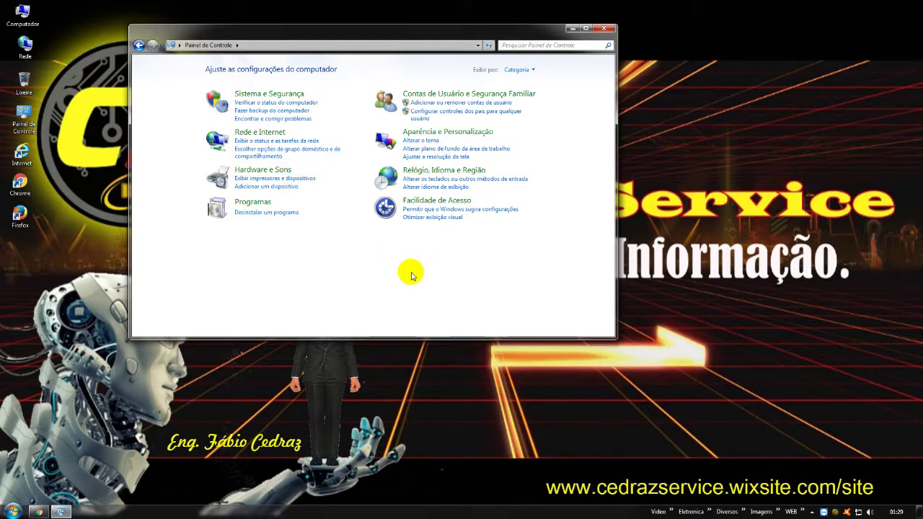
text(pdat)
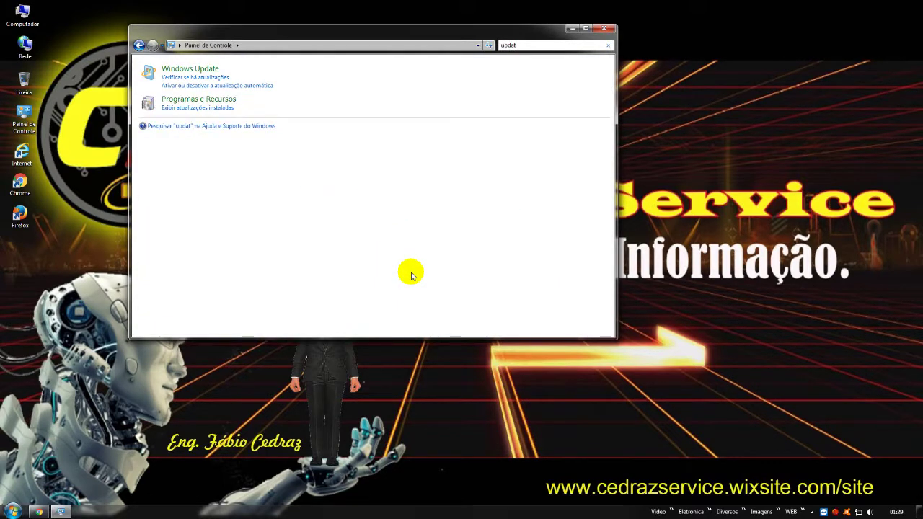
click(186, 79)
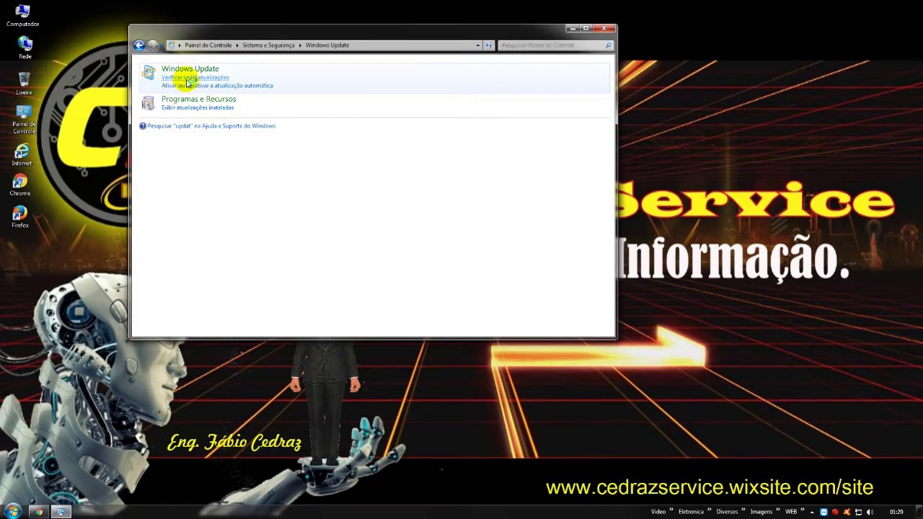
click(157, 324)
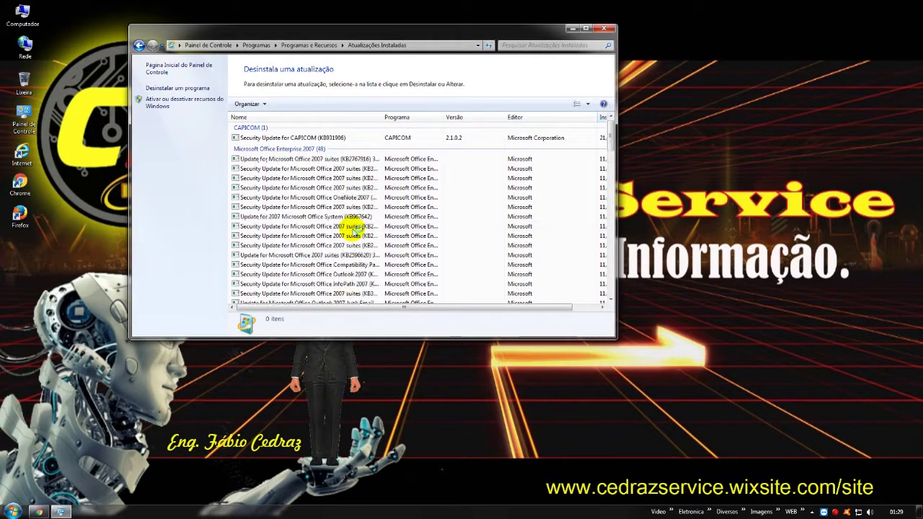
Uninstall the Windows Virtual PC (KB958559) update from the Microsoft Windows group, postpone the restart and close the window.
double_click(381, 116)
scroll(383, 207, down, 4)
scroll(391, 208, down, 10)
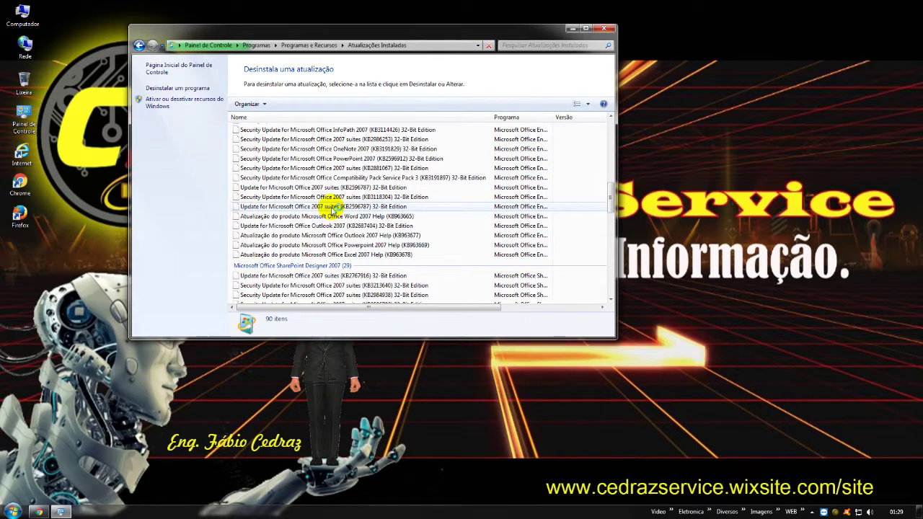
scroll(331, 208, down, 8)
scroll(330, 208, down, 10)
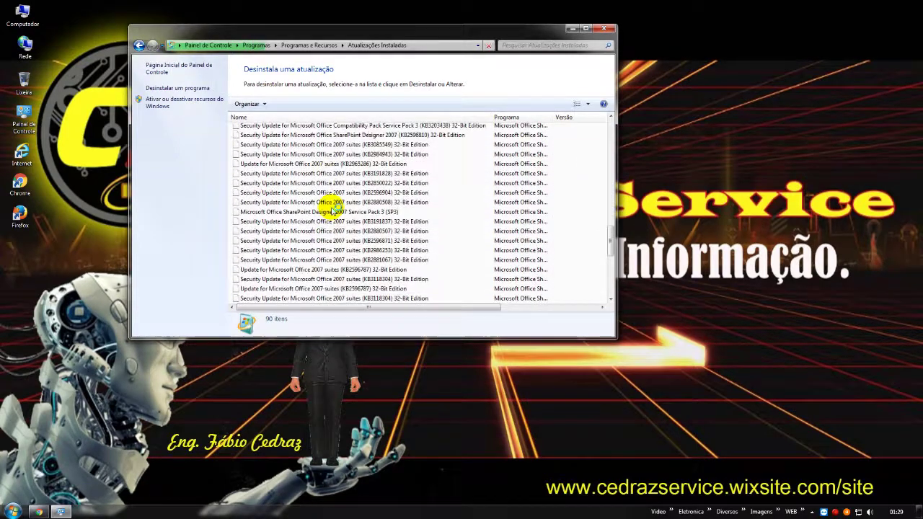
click(299, 253)
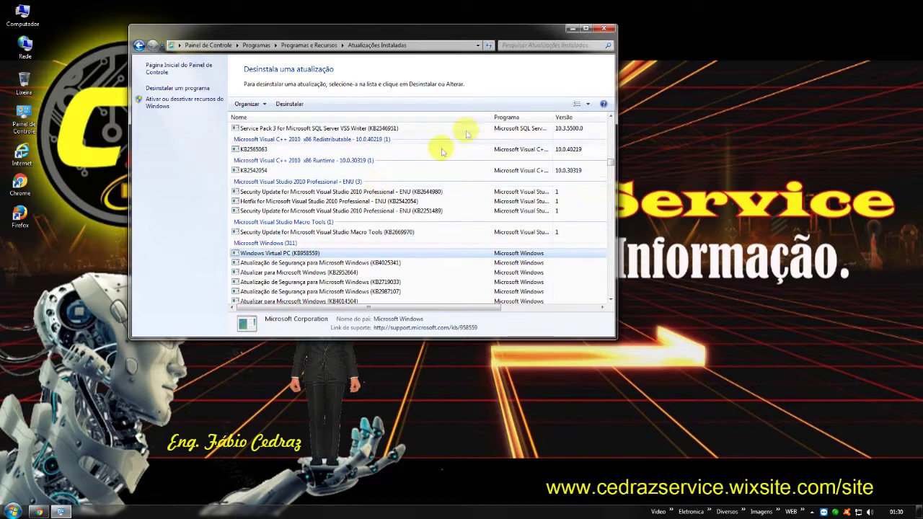
click(306, 105)
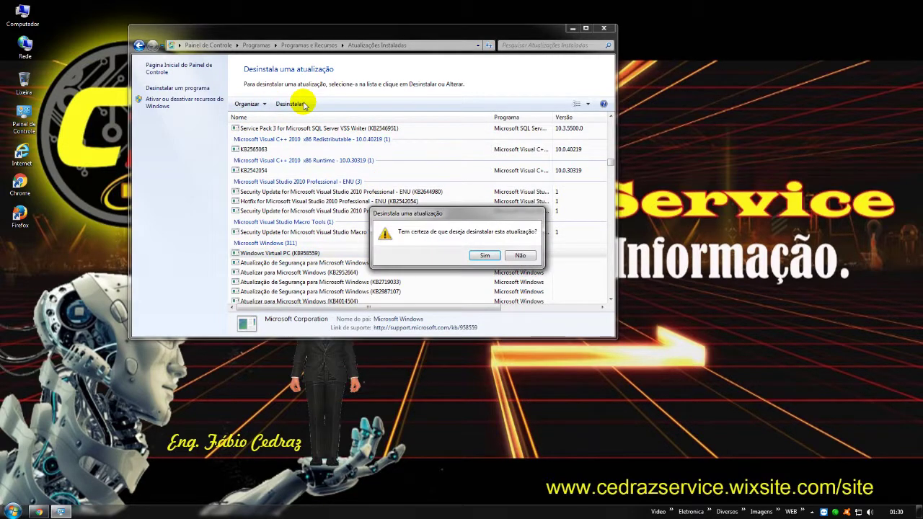
click(486, 258)
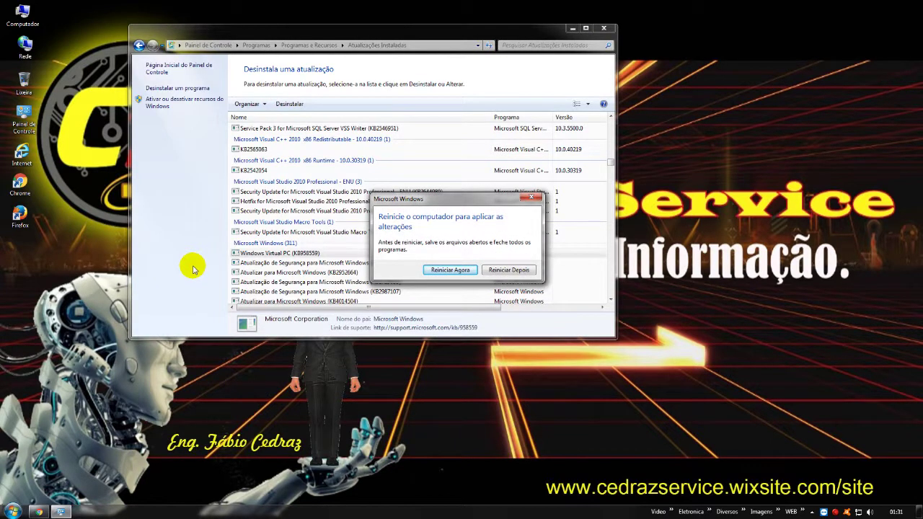
click(508, 272)
click(603, 28)
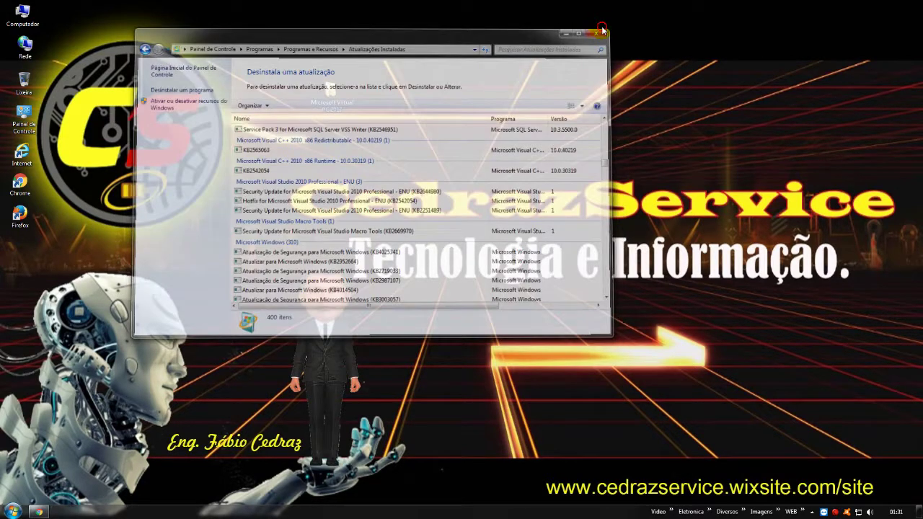